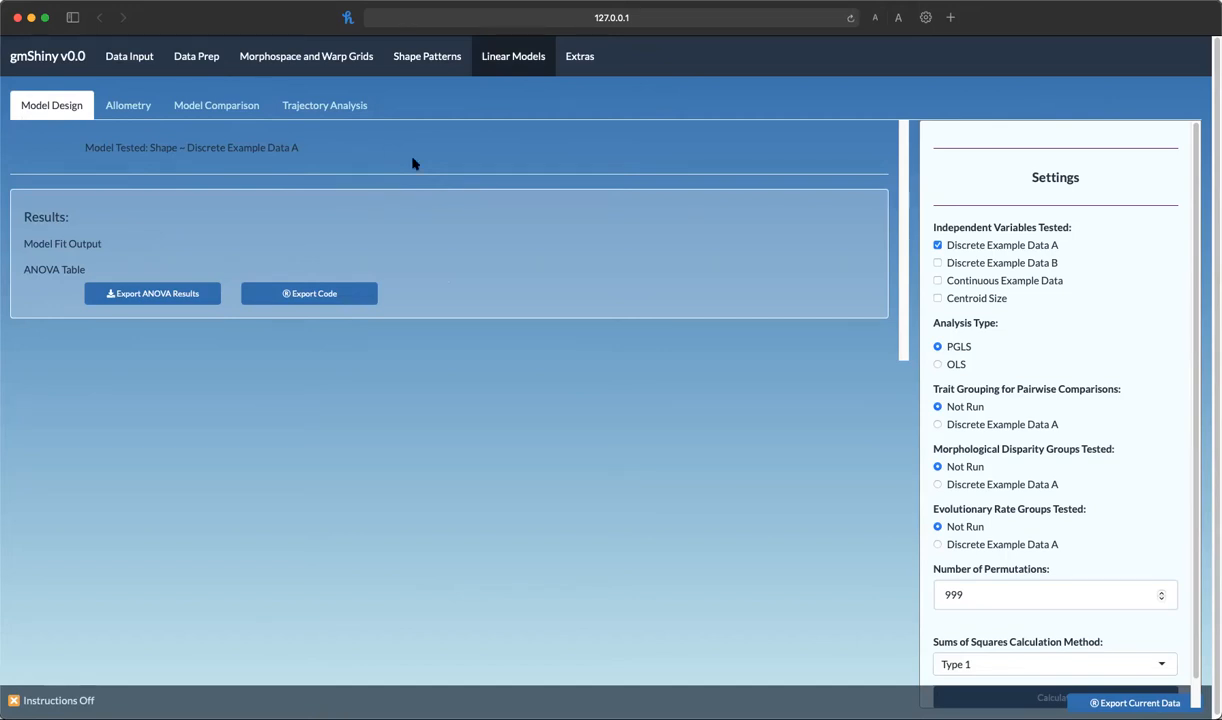
Add Continuous Example Data and Centroid Size to the independent variables alongside Discrete Example Data A
drag(84, 148, 539, 172)
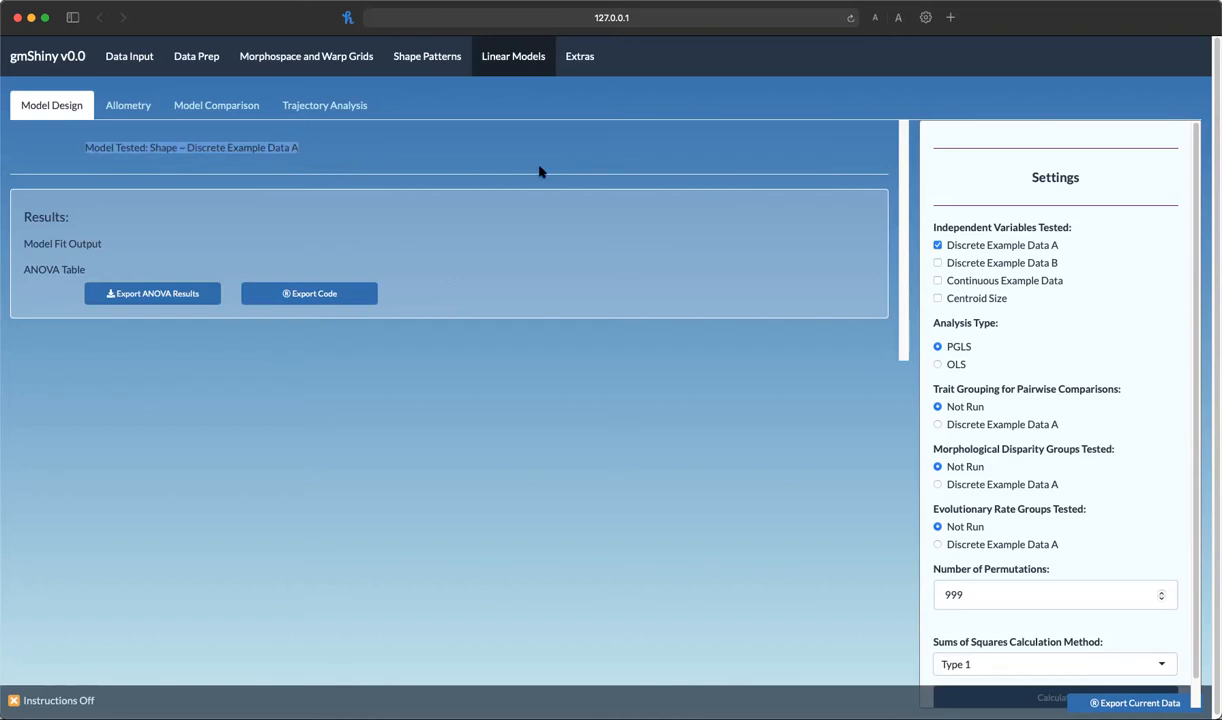
click(386, 138)
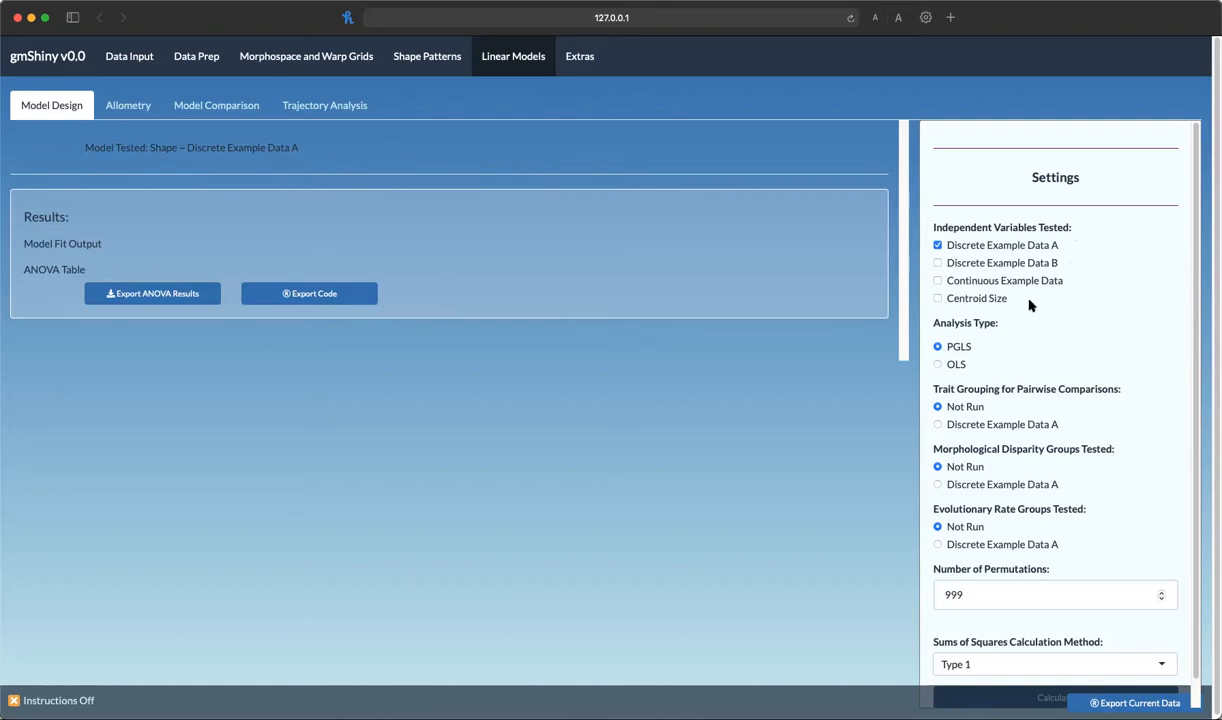
click(972, 283)
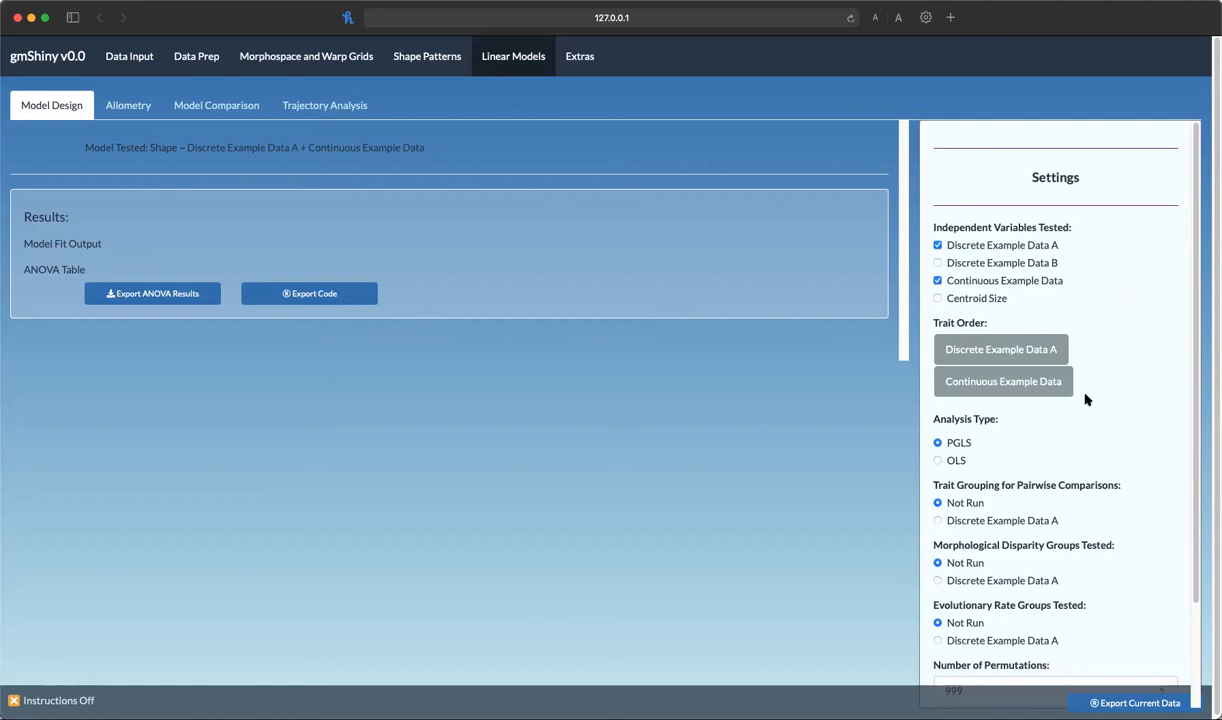
click(948, 298)
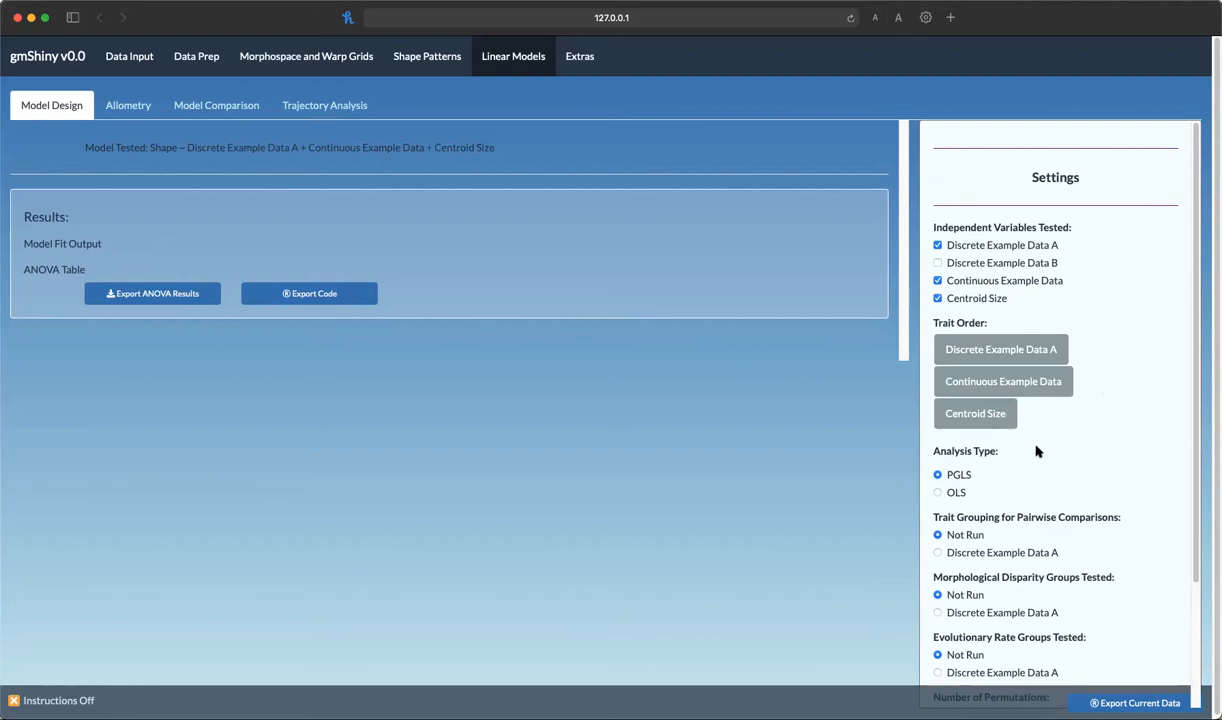
Try reordering the traits with Centroid Size first, then return to the original order
drag(948, 410, 972, 345)
drag(1047, 381, 1121, 380)
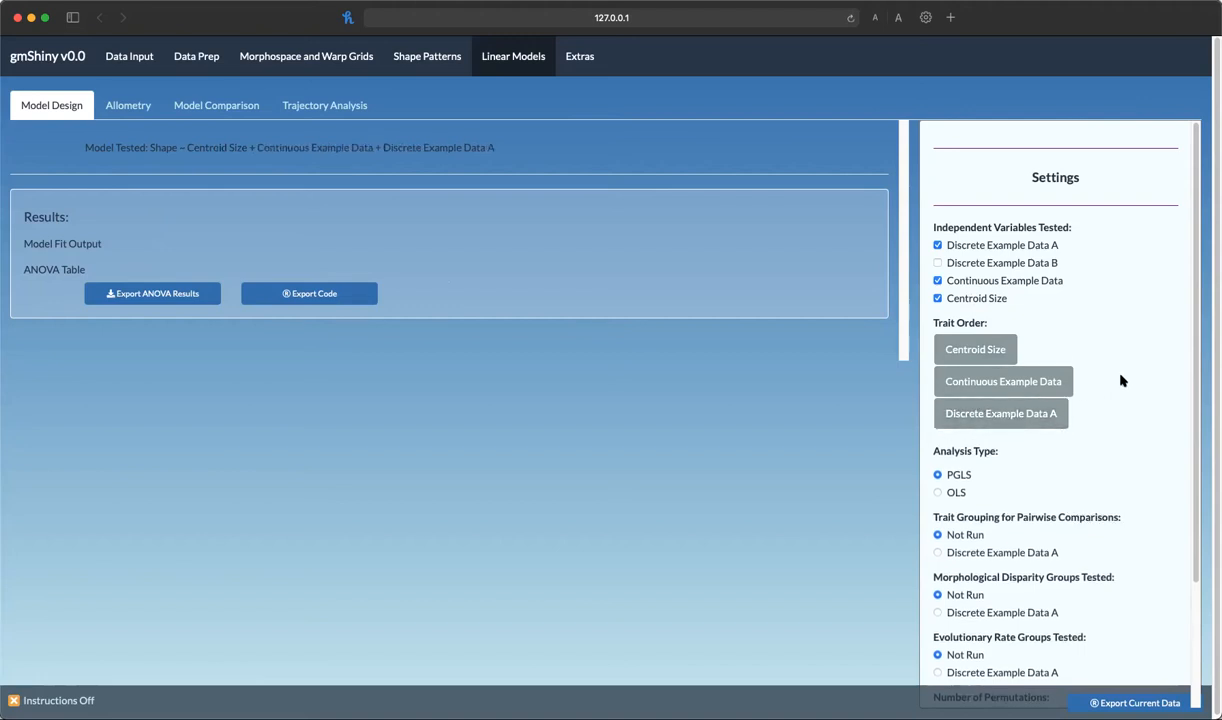
drag(1008, 412, 980, 414)
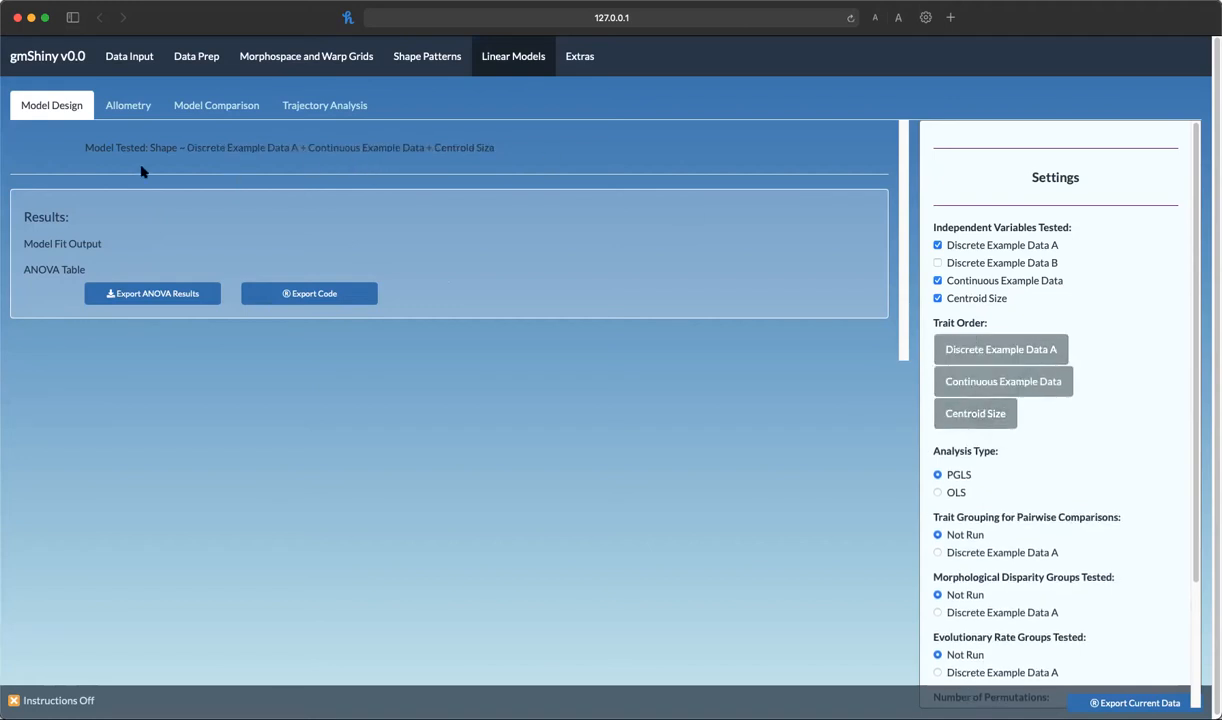
Reorder the traits to Centroid Size, Discrete Example Data A, Continuous Example Data
drag(85, 141, 544, 142)
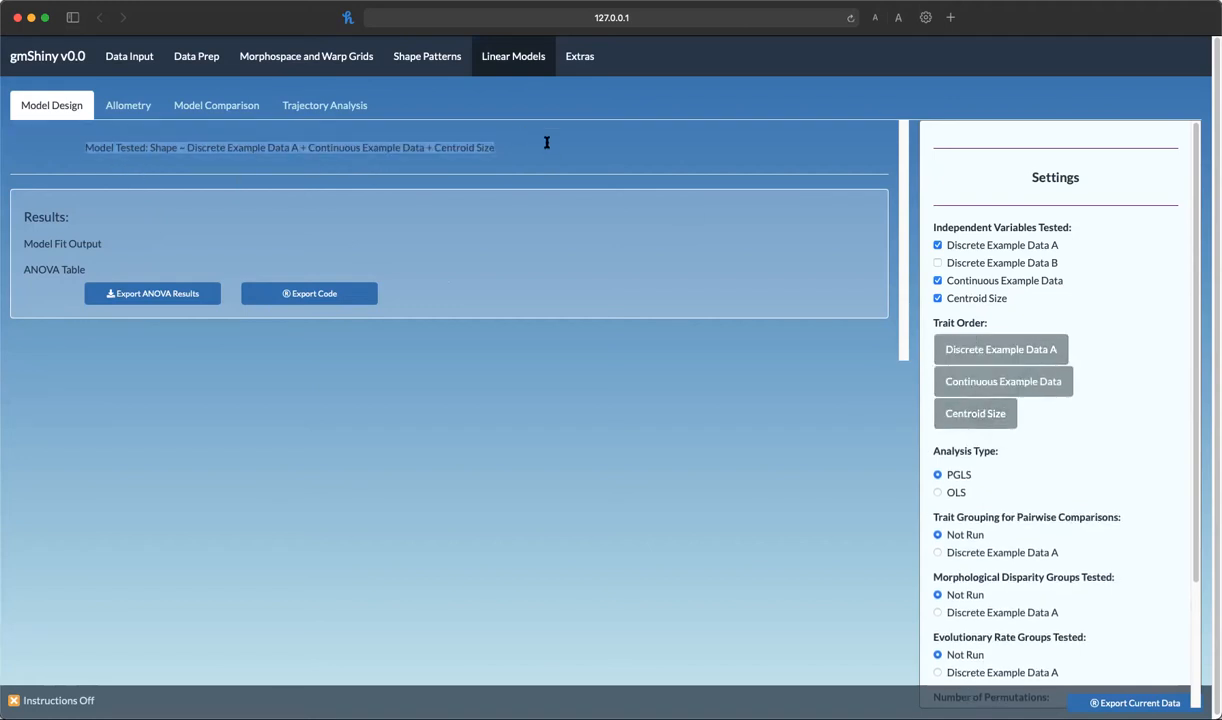
drag(1000, 383, 1074, 414)
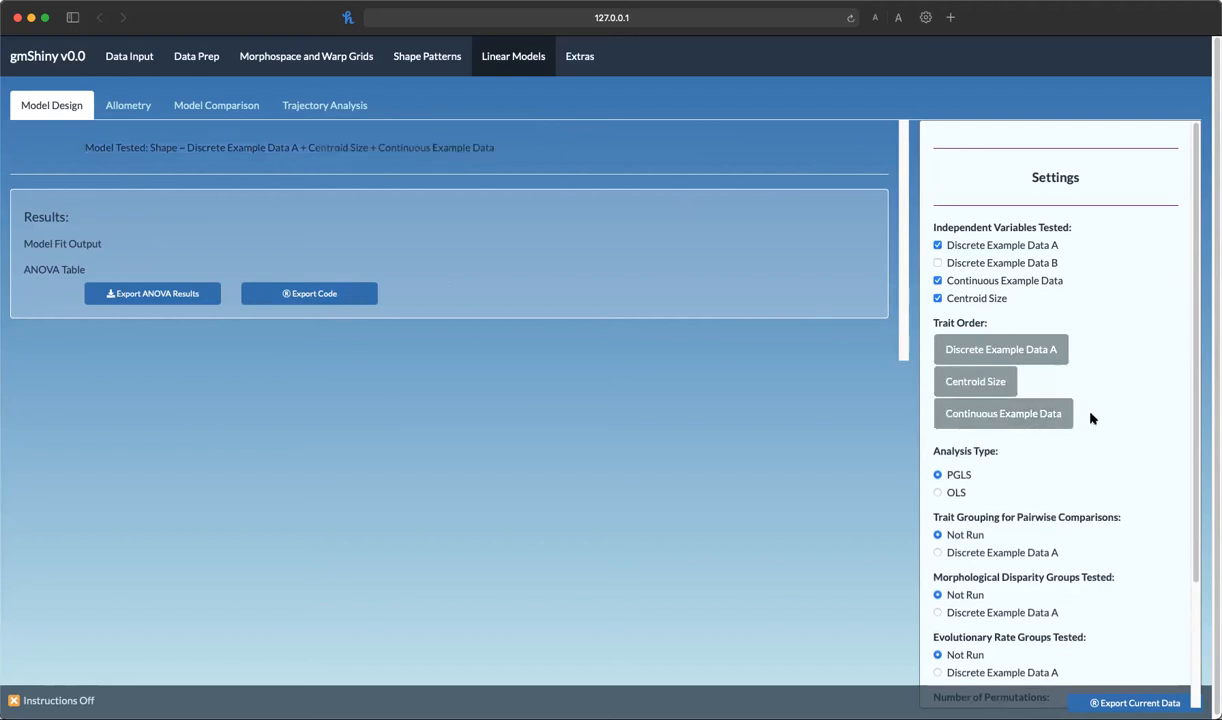
drag(979, 386, 972, 352)
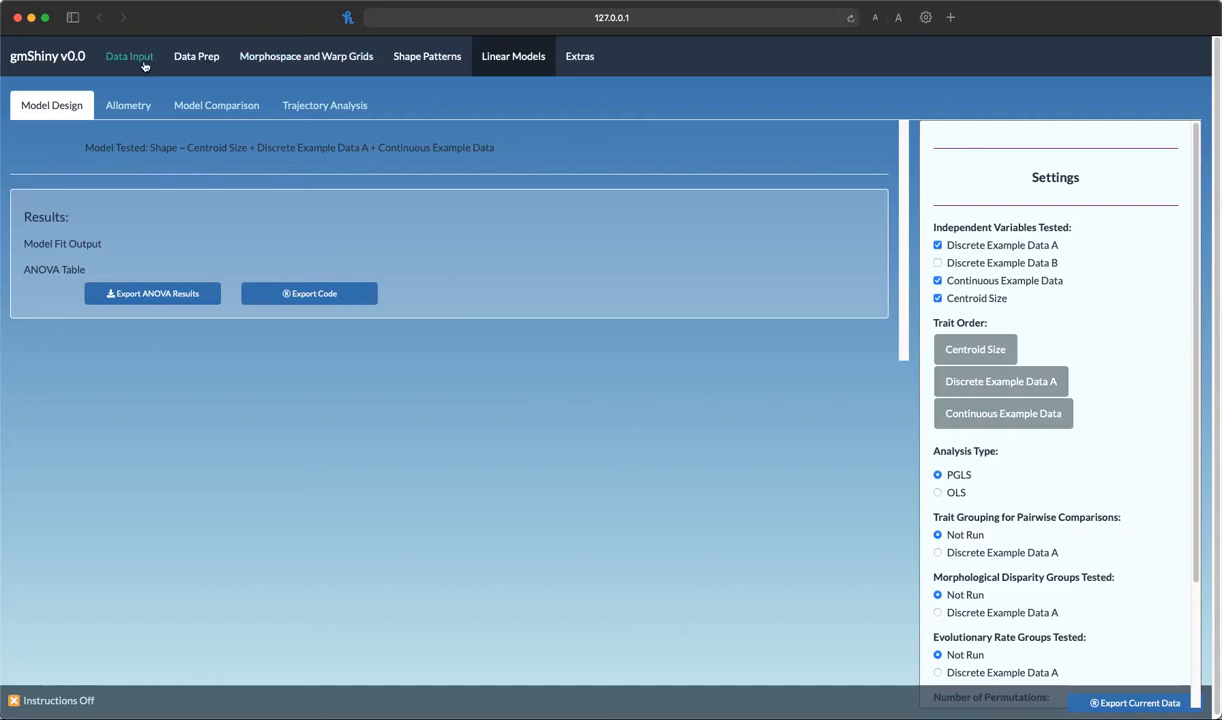
Highlight the tested model formula to check the order of its terms
drag(98, 147, 496, 150)
drag(497, 151, 145, 141)
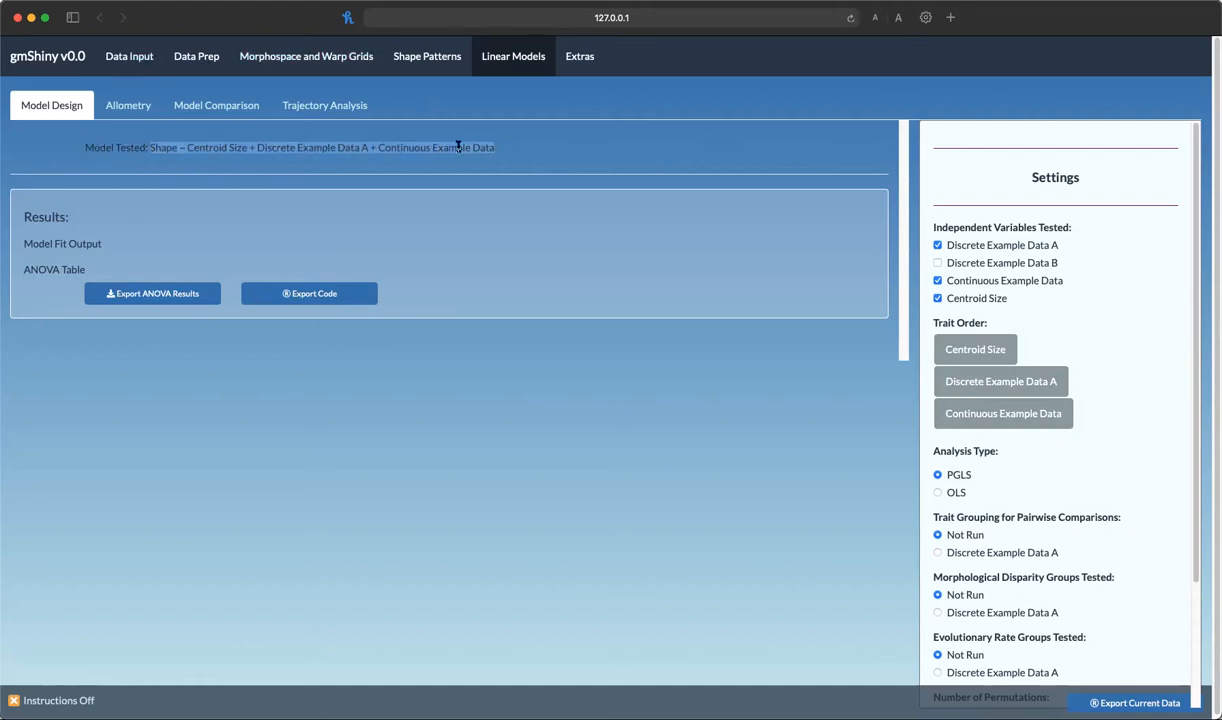
click(576, 150)
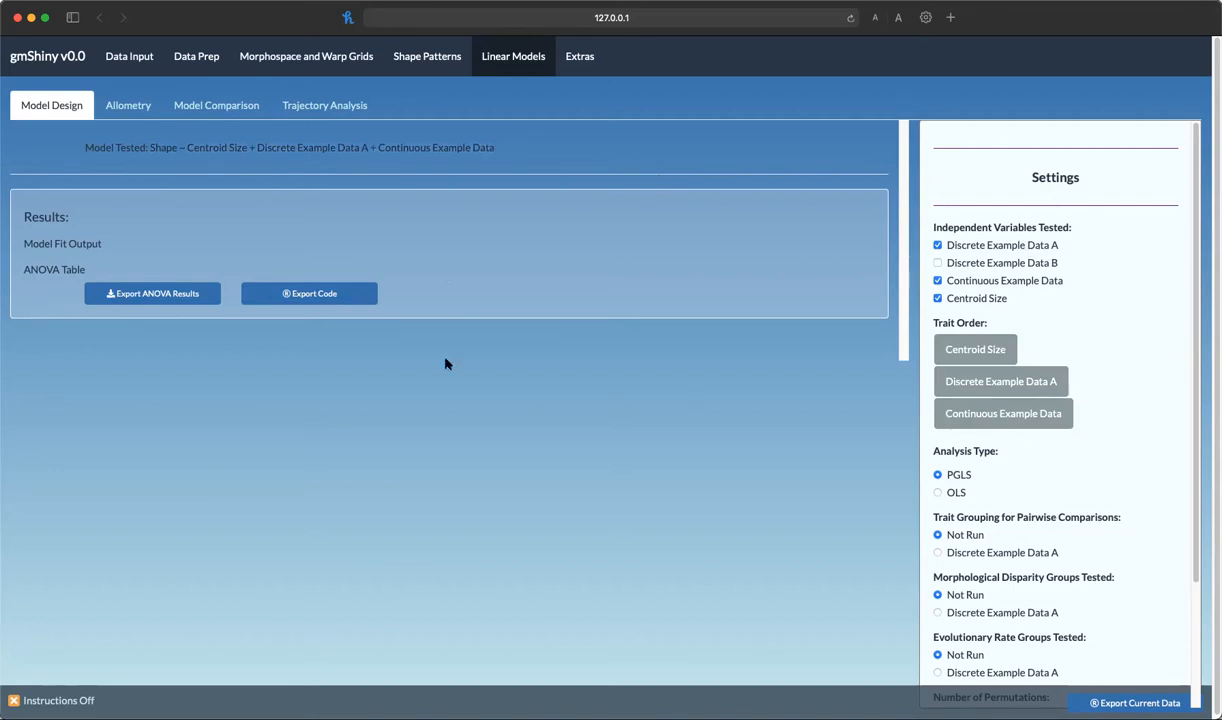
Set pairwise comparison, morphological disparity and evolutionary rate groups all to Discrete Example Data A
scroll(1131, 439, down, 3)
scroll(1137, 349, up, 3)
scroll(1137, 349, down, 3)
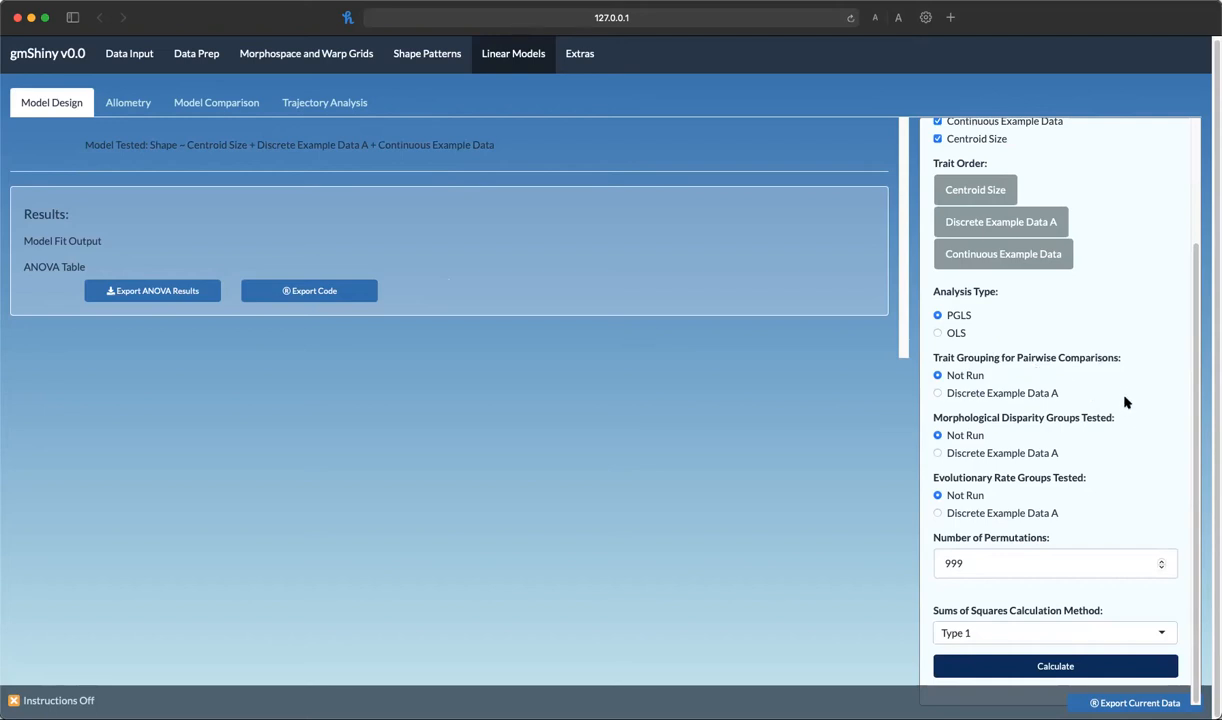
scroll(1160, 418, up, 1)
scroll(1160, 418, up, 2)
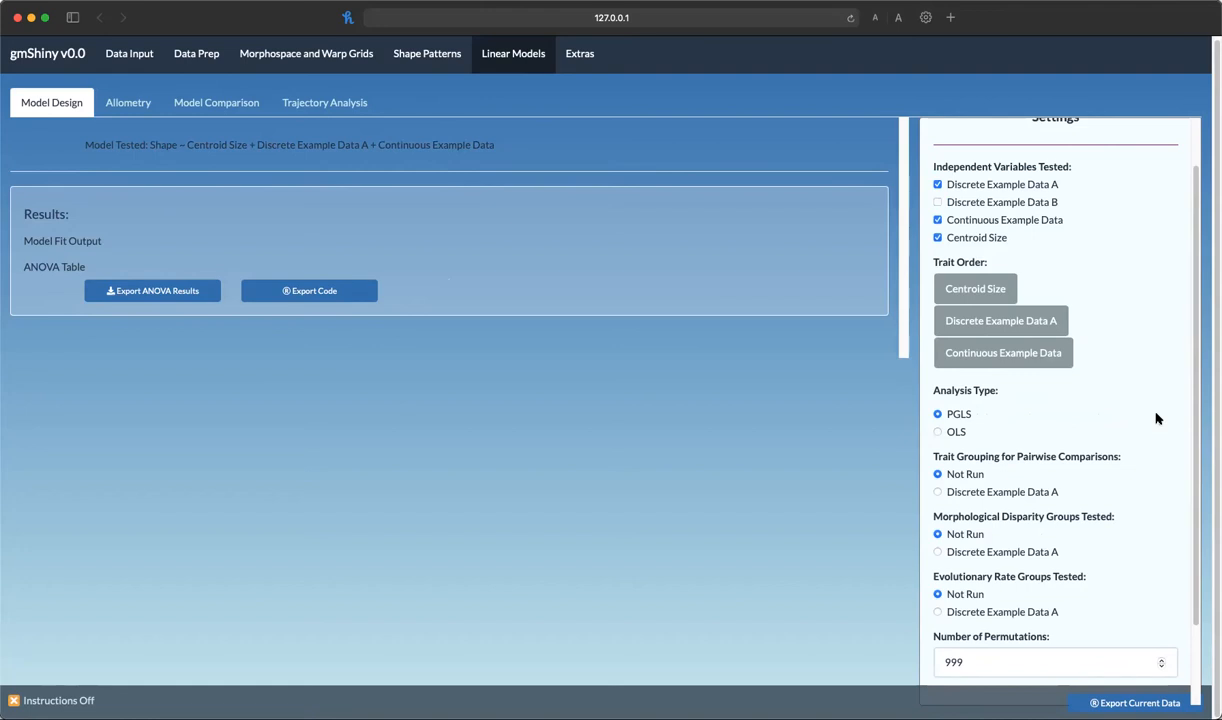
click(945, 491)
click(1011, 558)
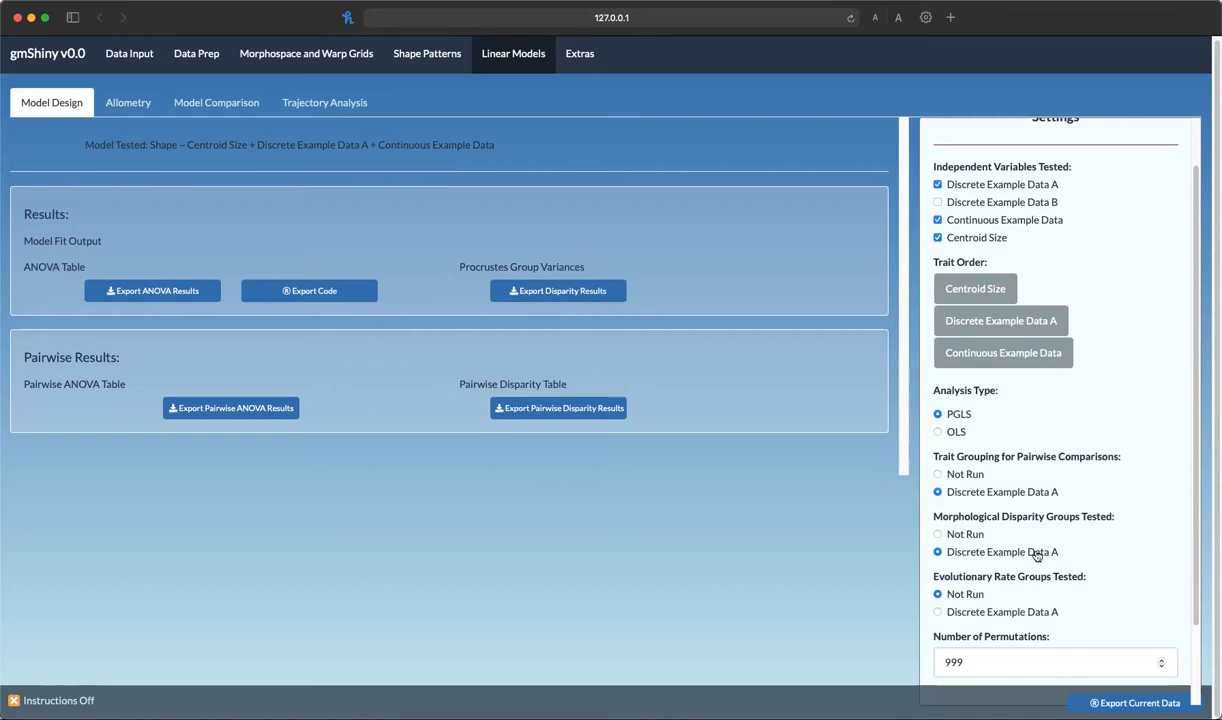
click(972, 607)
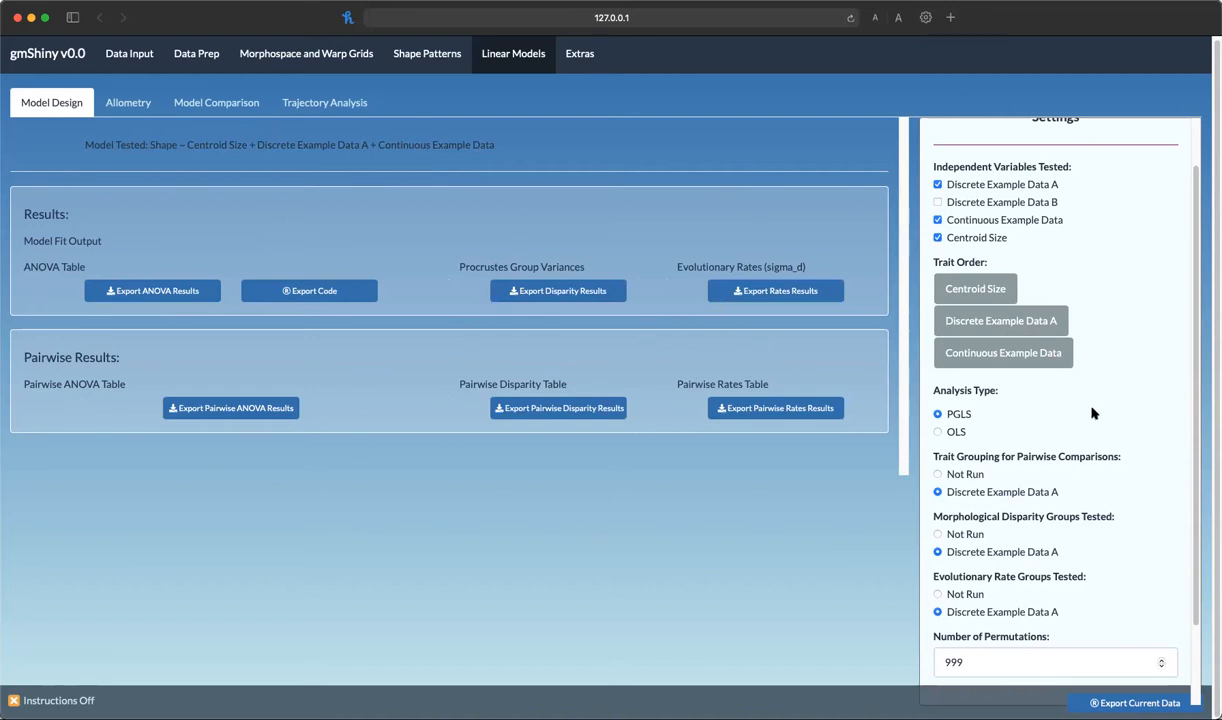
Calculate the linear model with the current settings
scroll(1087, 509, down, 2)
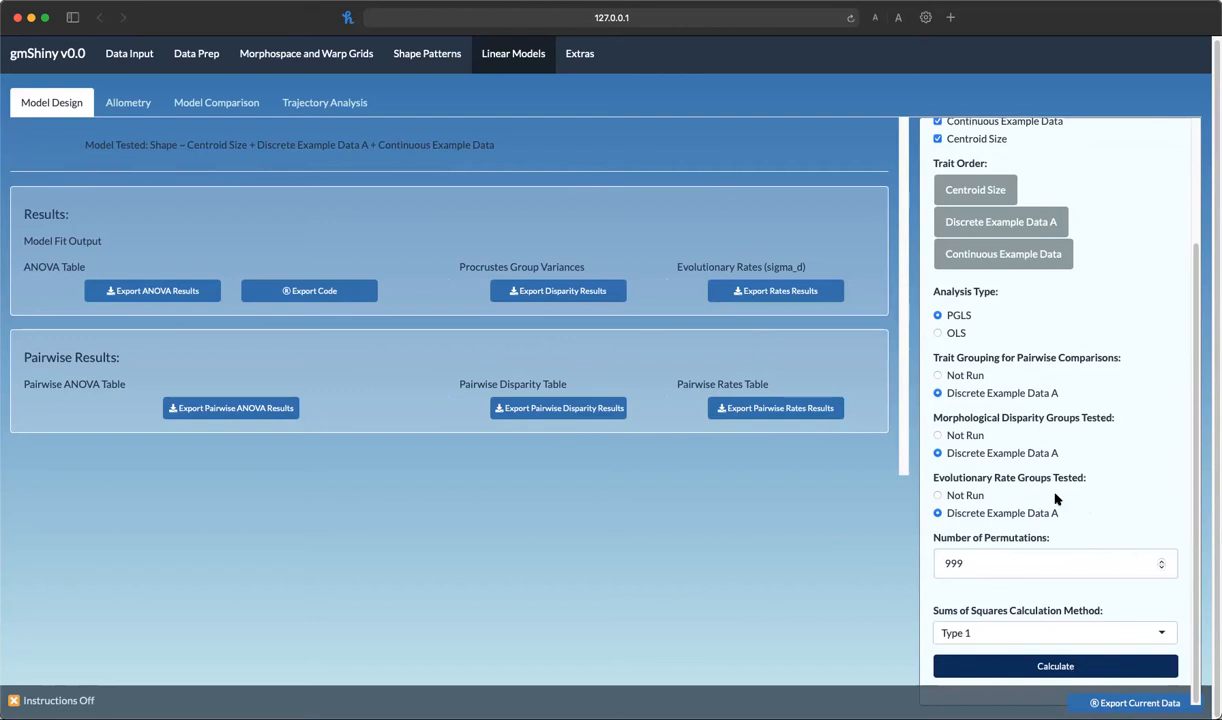
scroll(1099, 418, up, 3)
scroll(1138, 582, down, 3)
click(1042, 668)
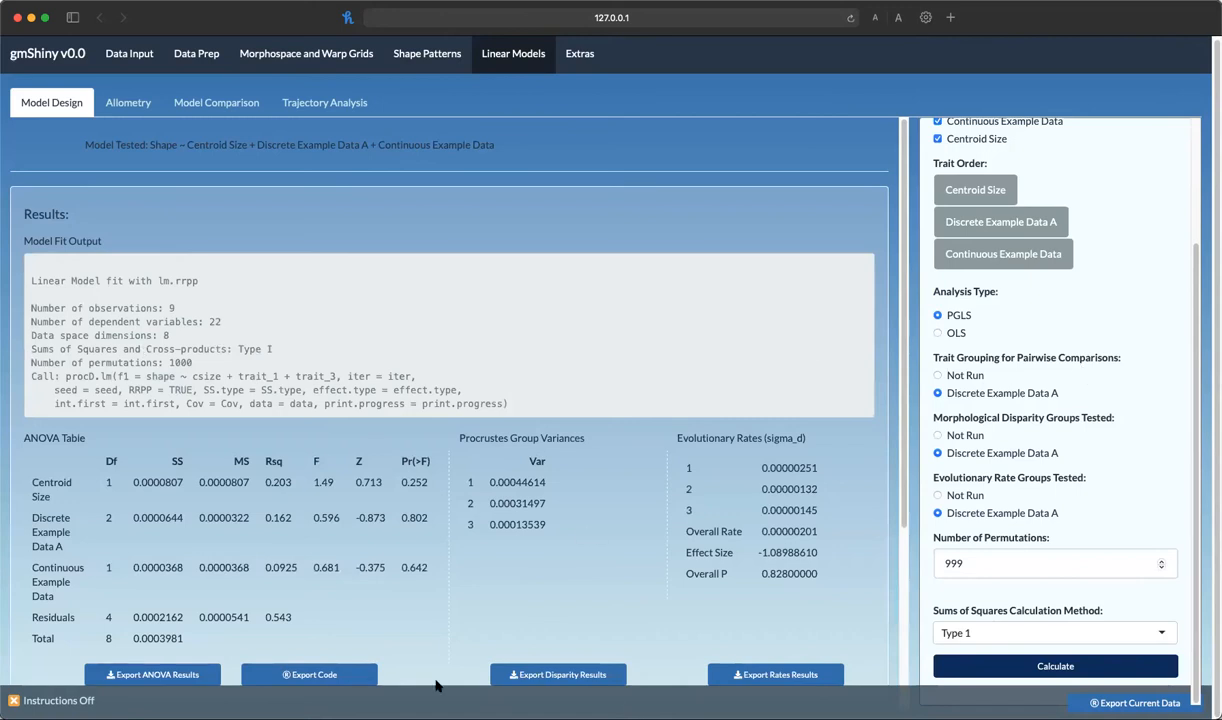
Review the model fit output, ANOVA, disparity, rate and pairwise results tables
scroll(780, 524, down, 5)
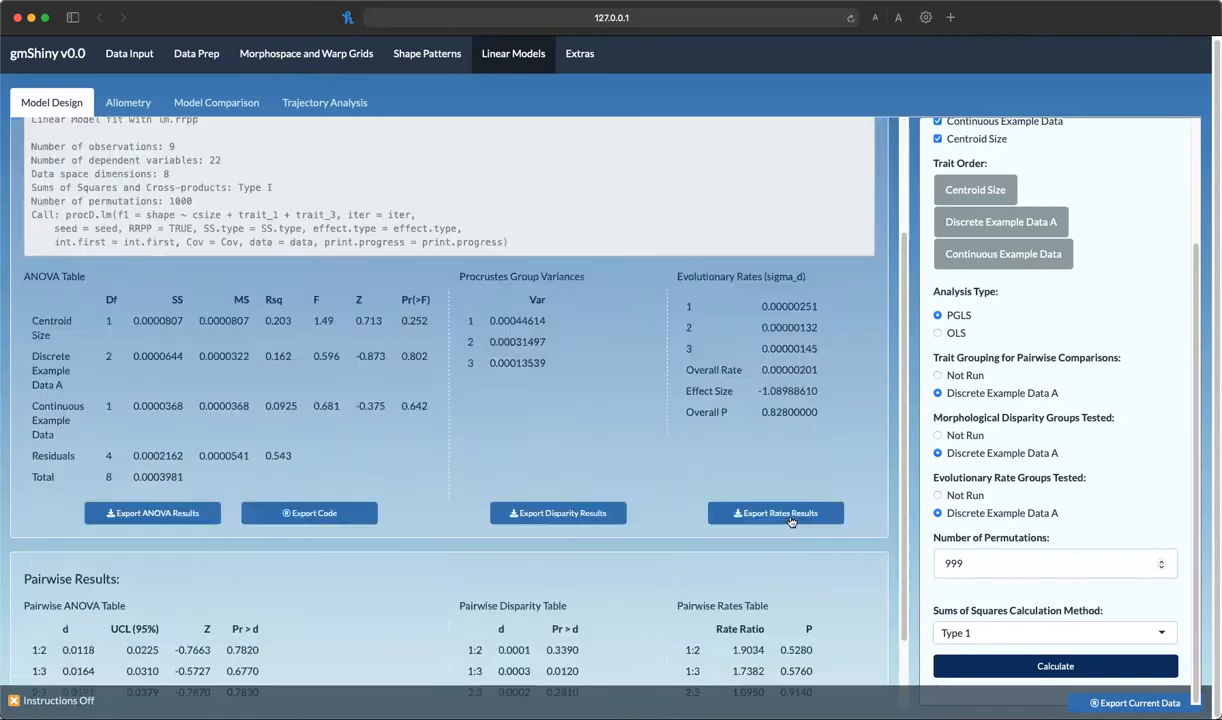
scroll(657, 561, up, 5)
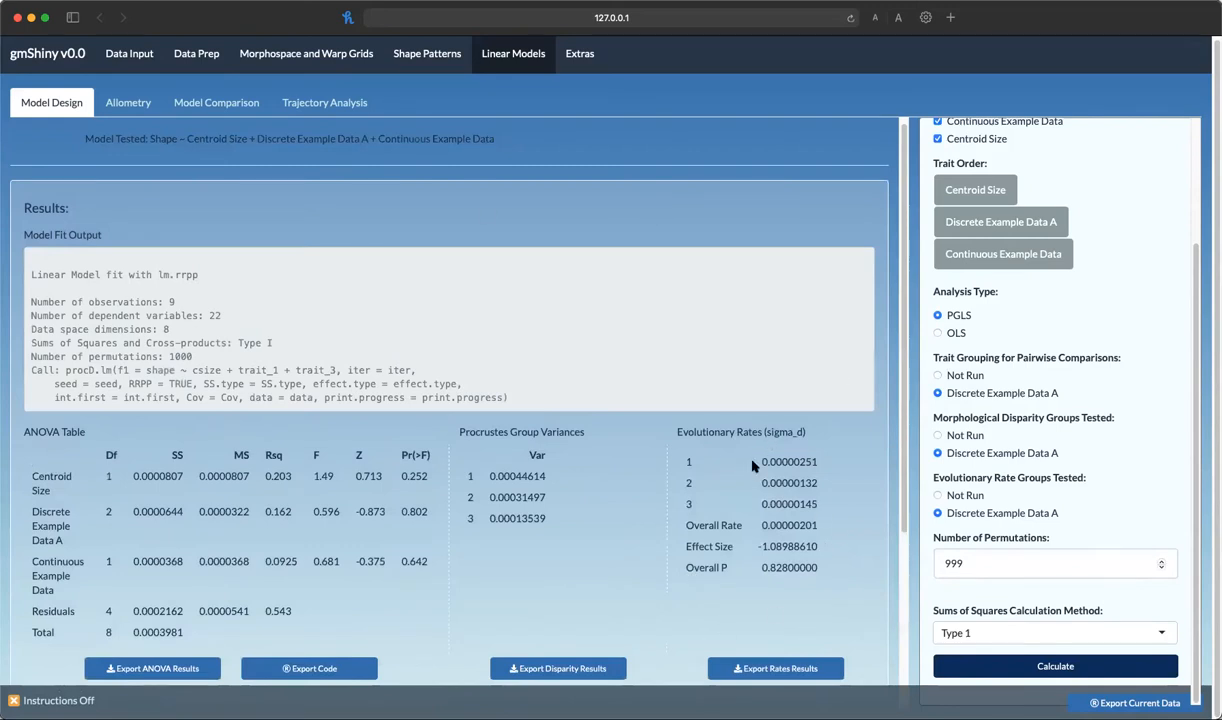
drag(66, 274, 530, 404)
click(478, 374)
drag(66, 370, 508, 397)
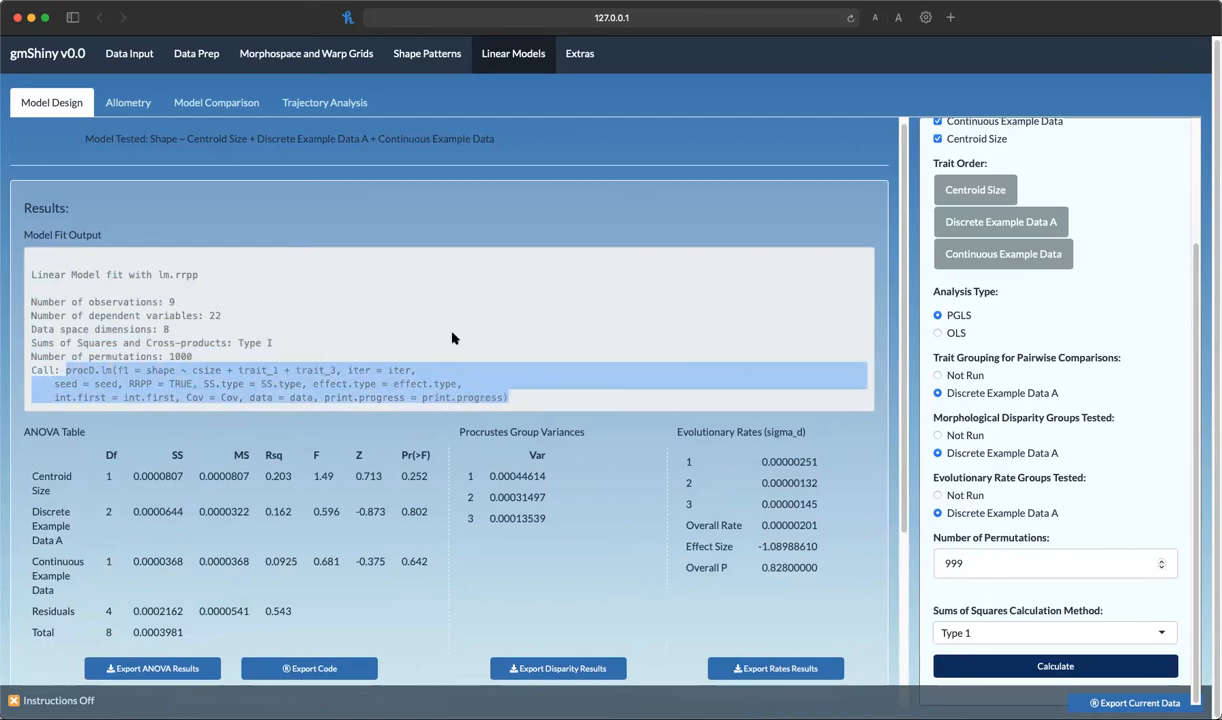
scroll(418, 305, down, 1)
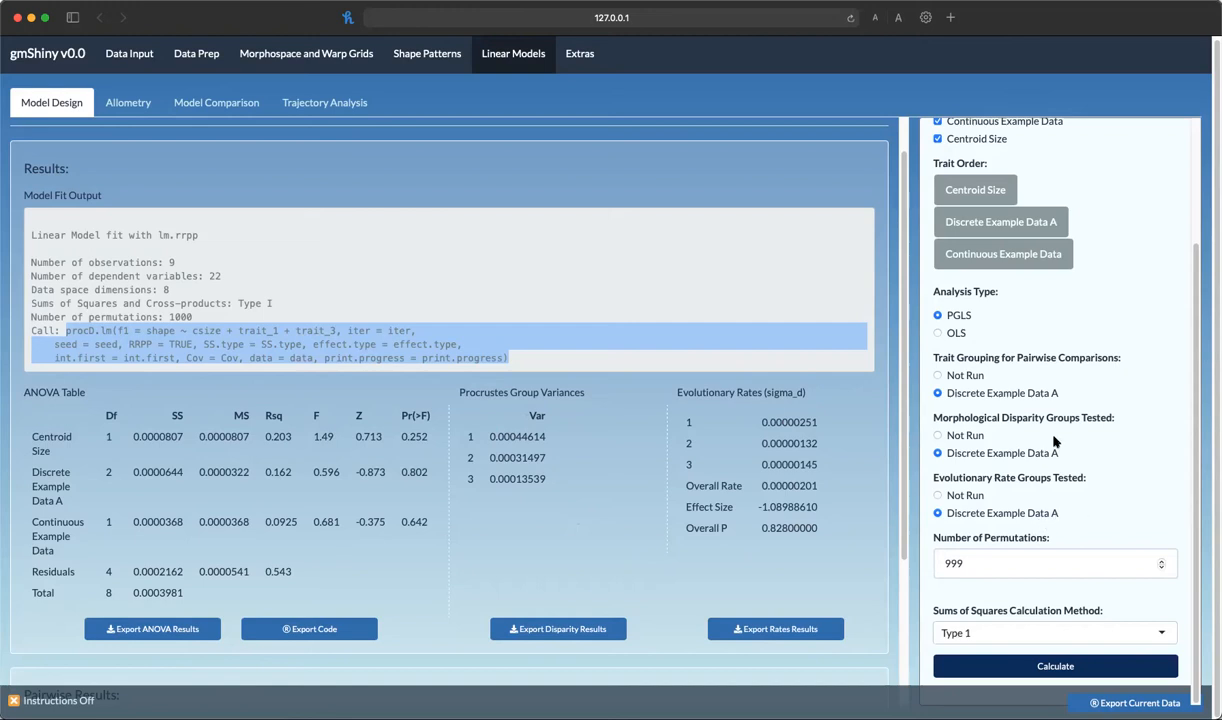
scroll(632, 520, down, 1)
scroll(632, 520, down, 5)
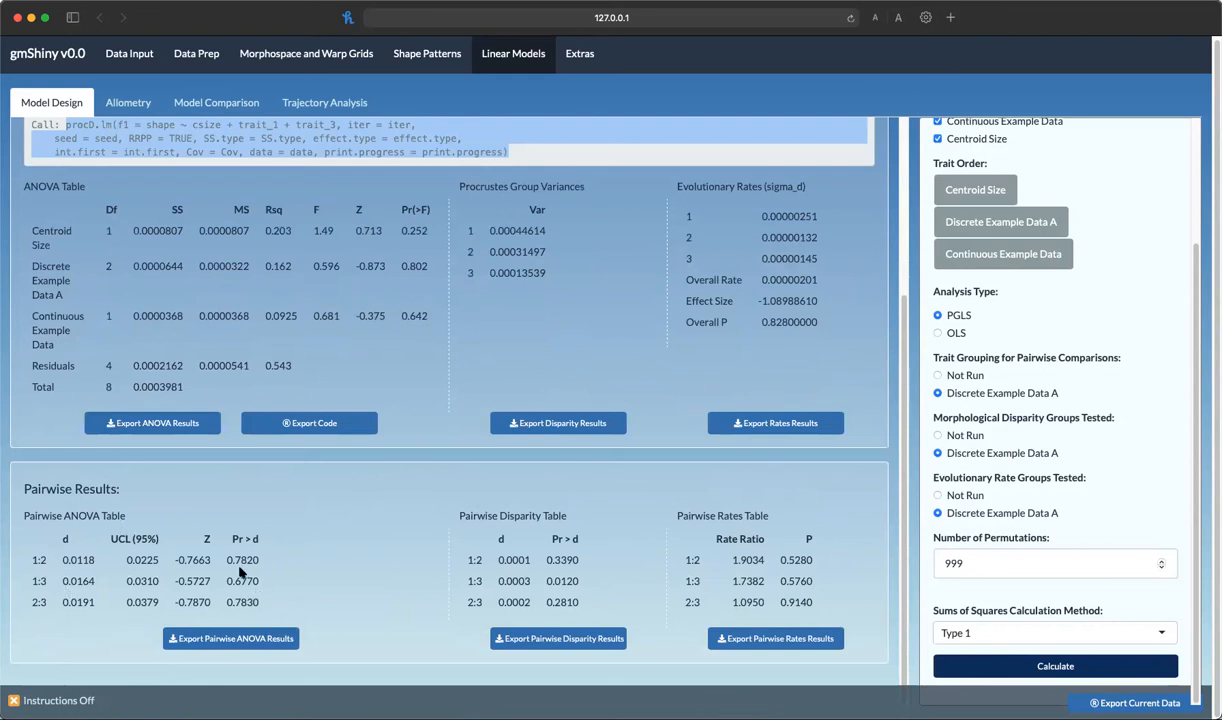
drag(32, 542, 276, 566)
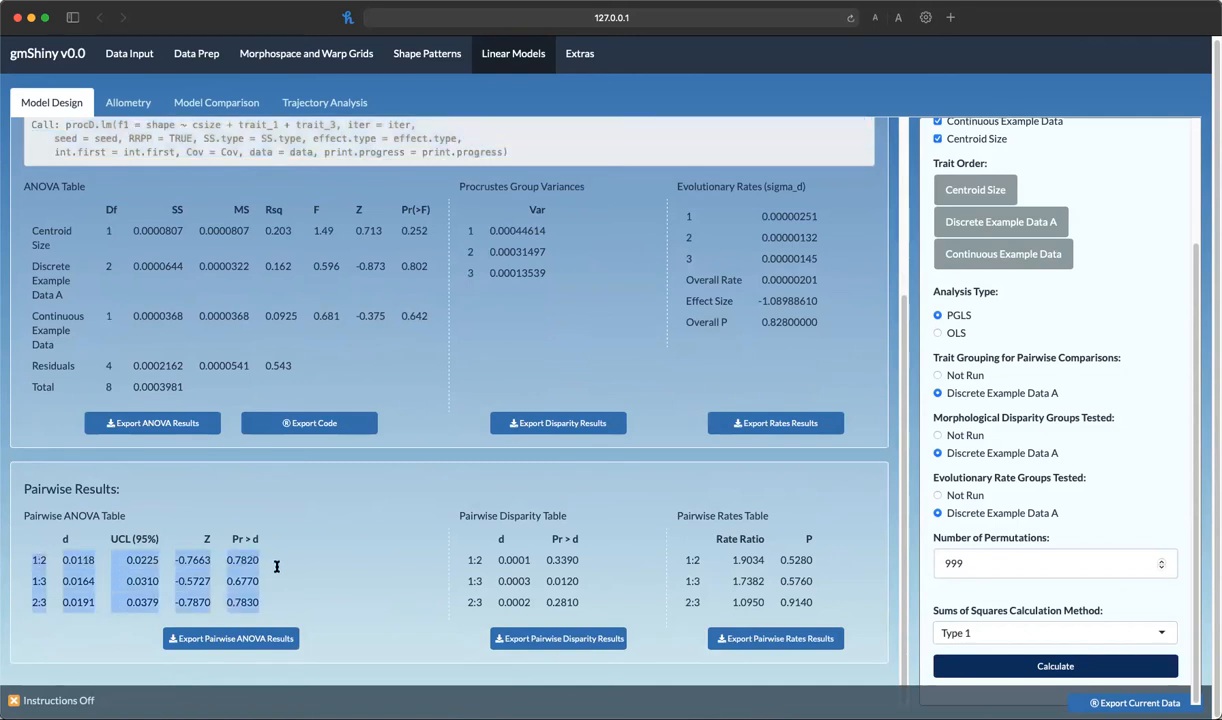
click(260, 566)
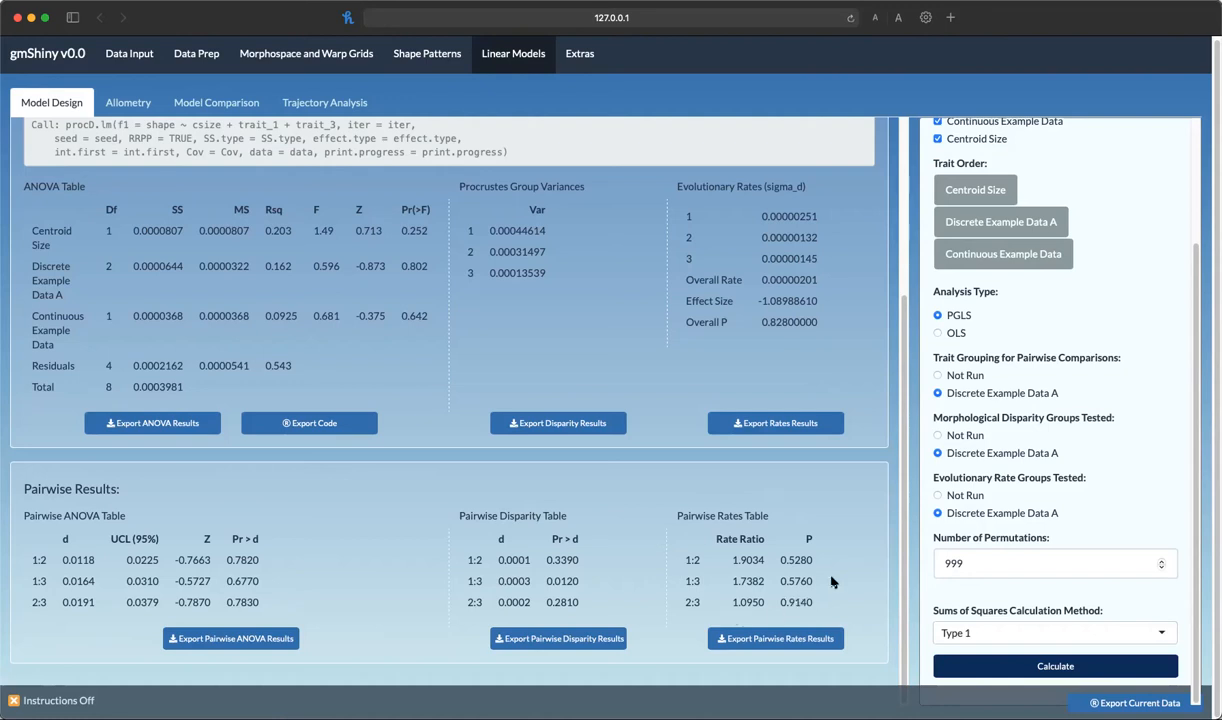
scroll(836, 577, up, 5)
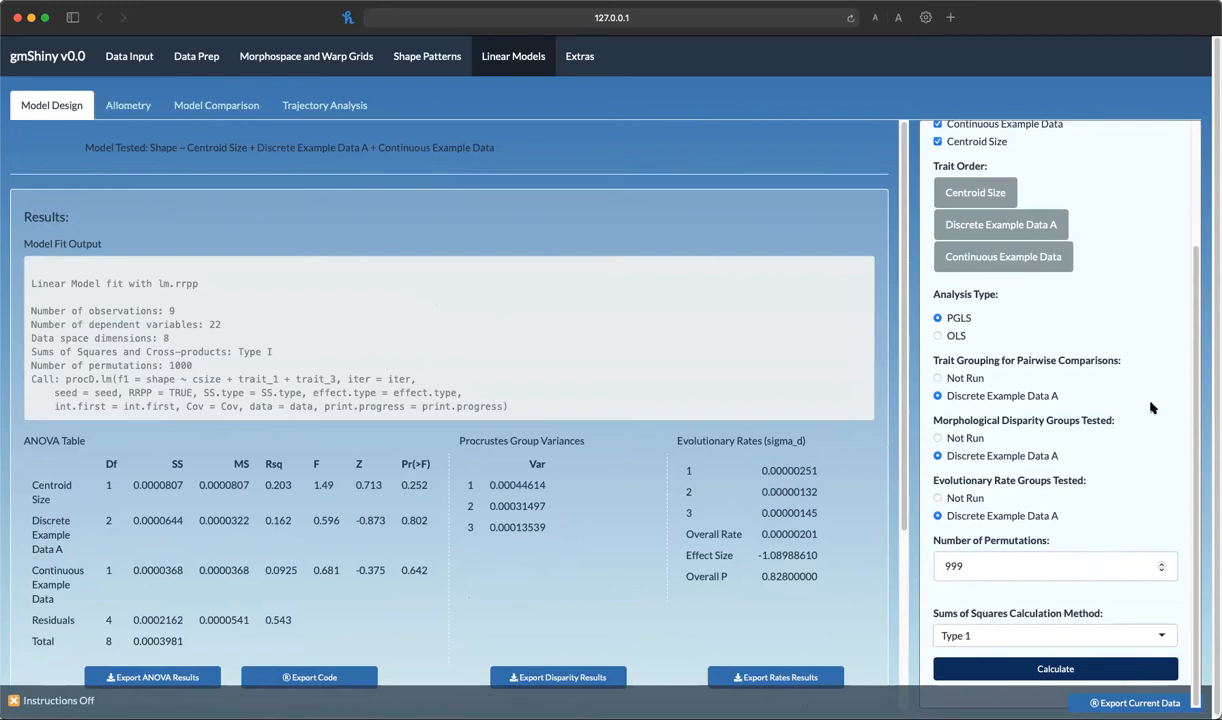
Set evolutionary rate, morphological disparity and pairwise comparison groups back to Not Run
click(938, 497)
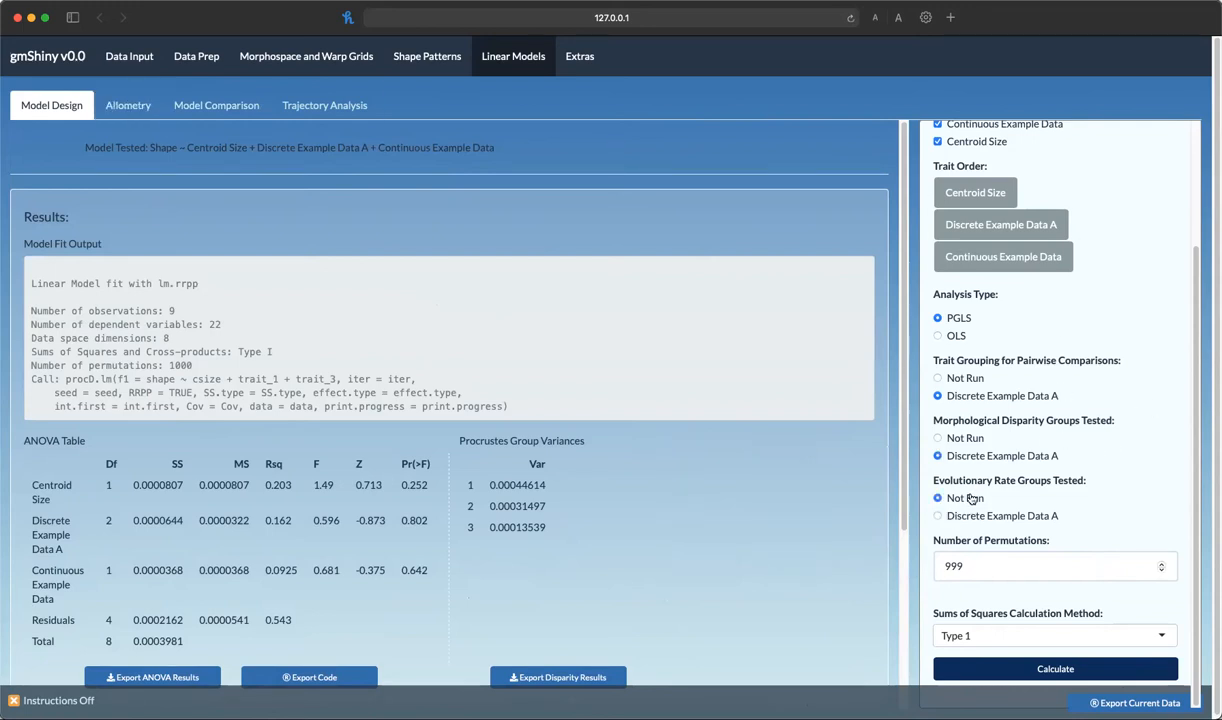
click(960, 438)
click(962, 380)
Uncheck Discrete Example Data A and Continuous Example Data and recalculate the model with only Centroid Size
scroll(1100, 455, up, 3)
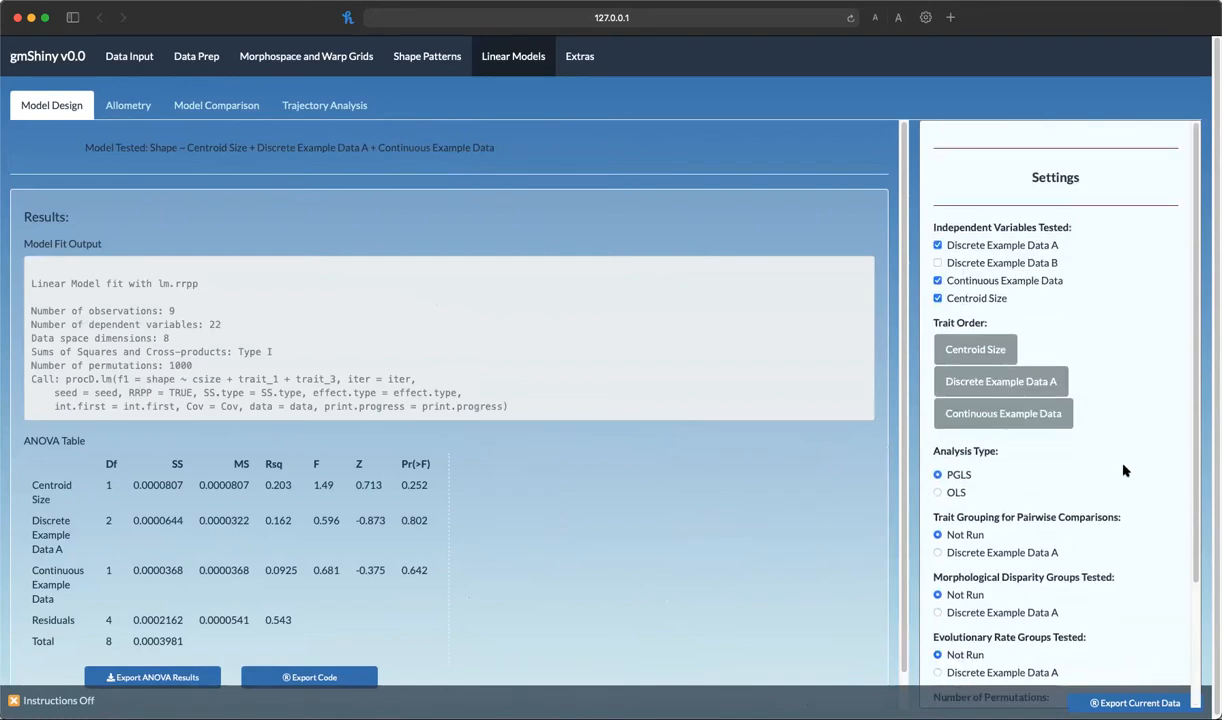
click(937, 281)
click(938, 245)
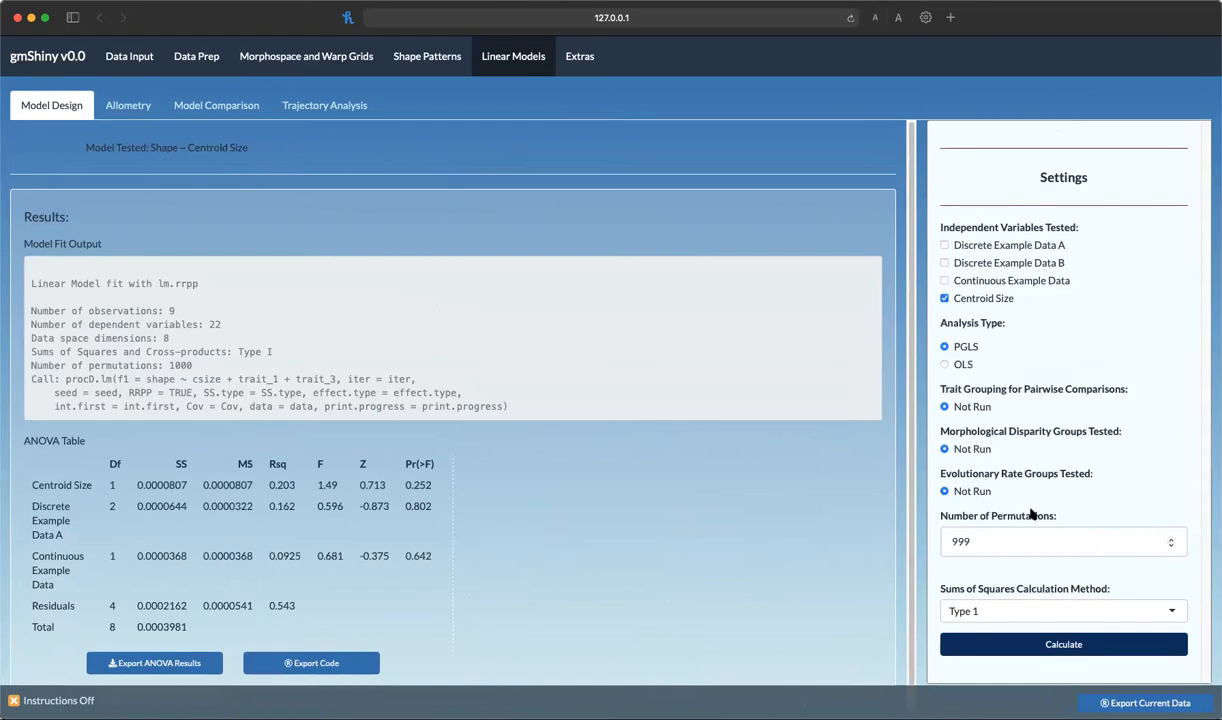
click(1051, 648)
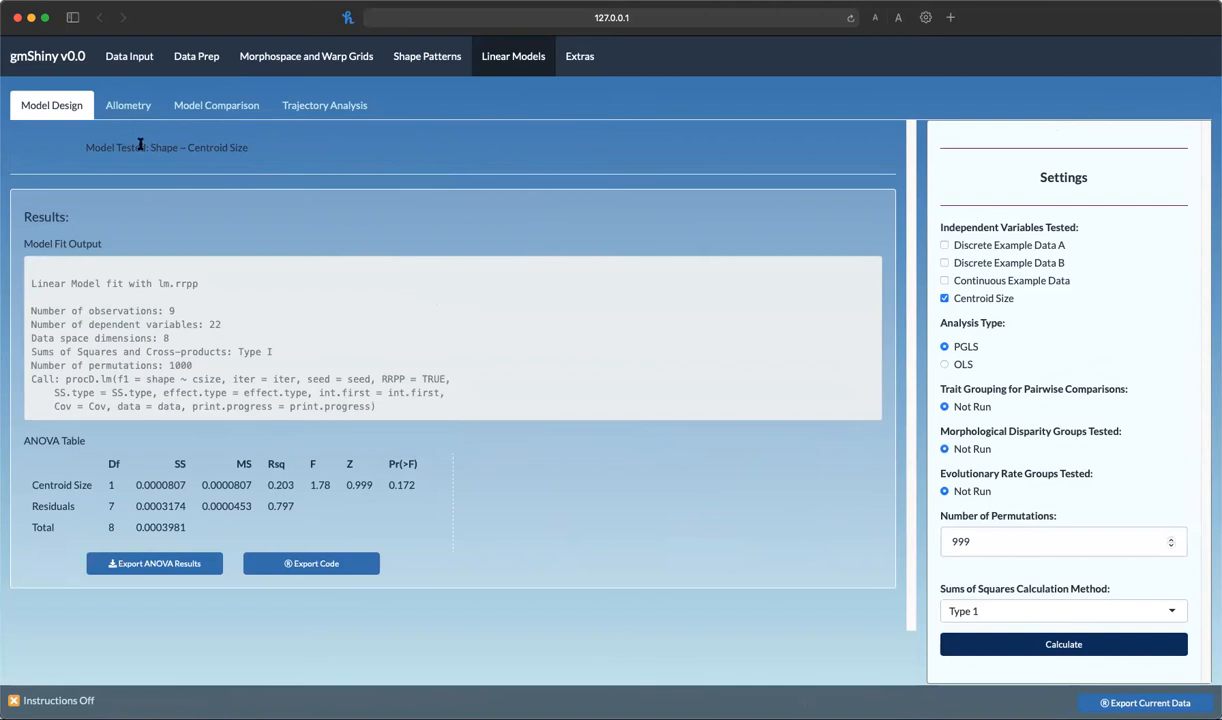
Open the Allometry analysis and set its predictor variable to Centroid Size
drag(148, 148, 246, 150)
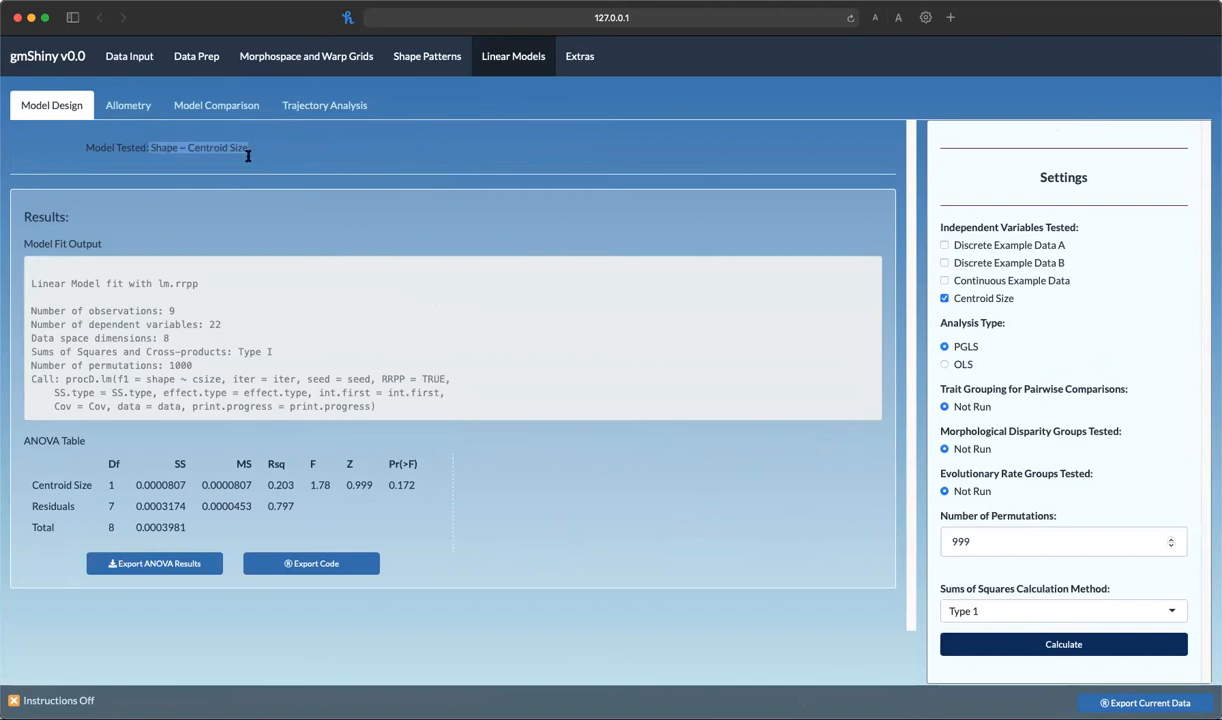
click(142, 118)
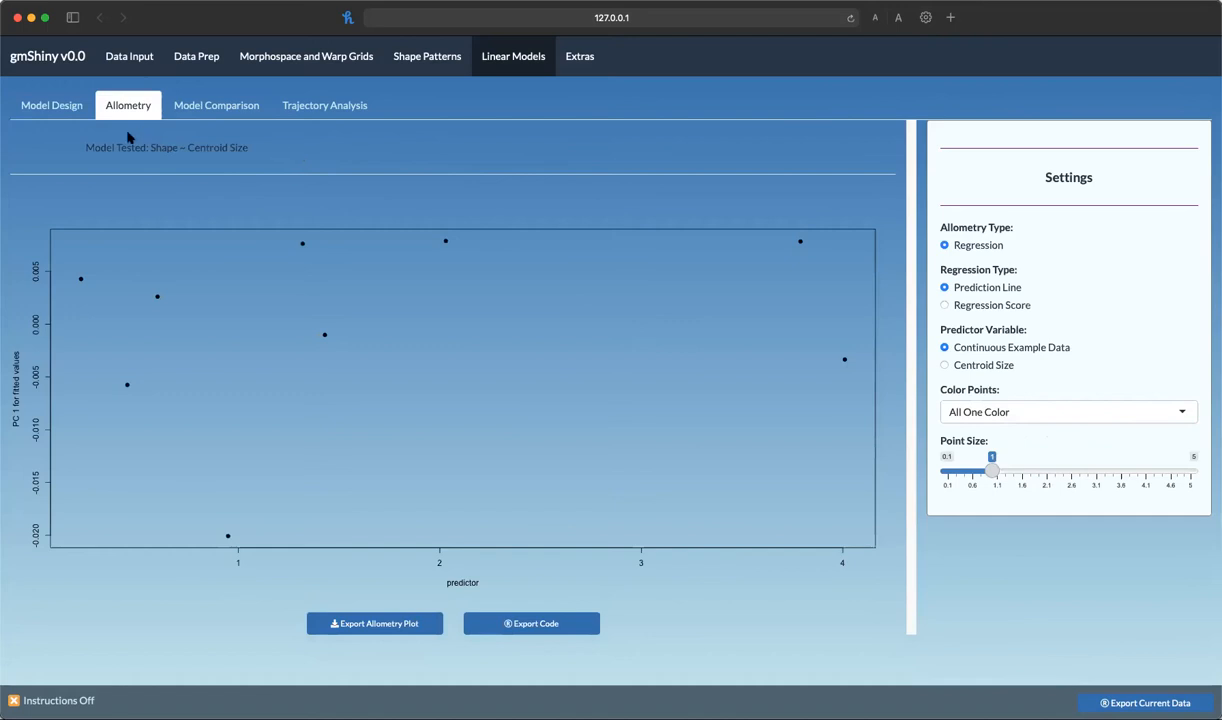
drag(82, 149, 476, 151)
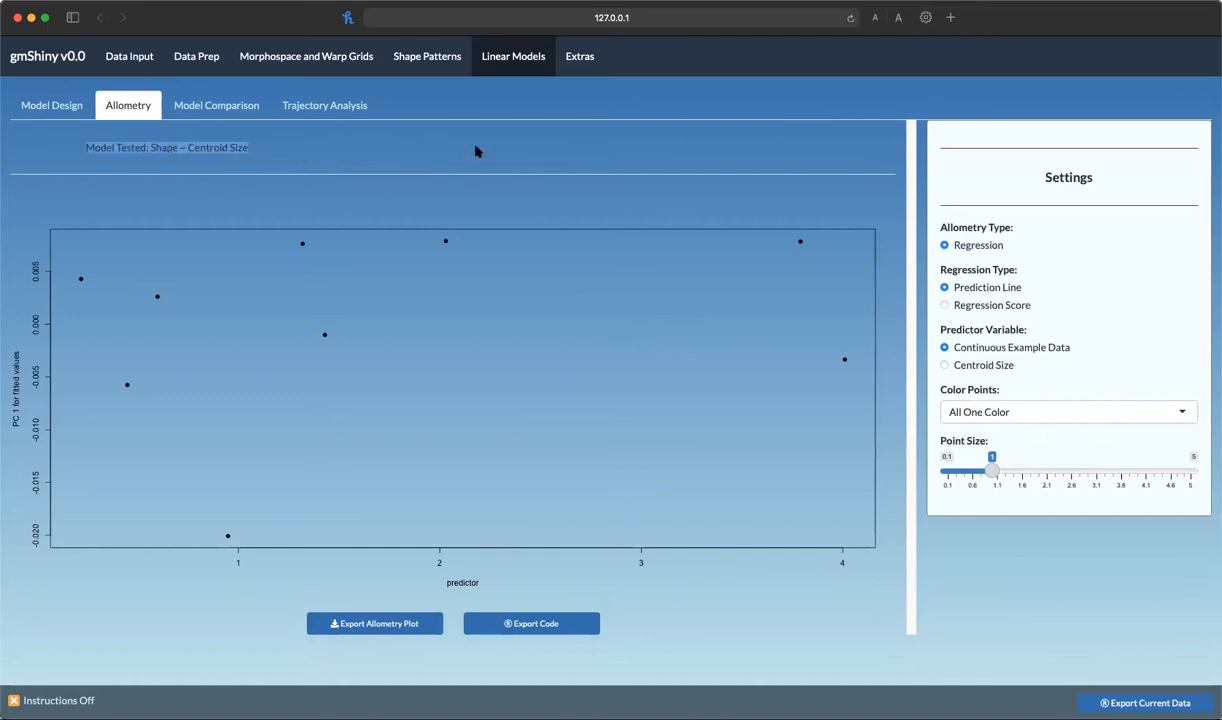
click(369, 148)
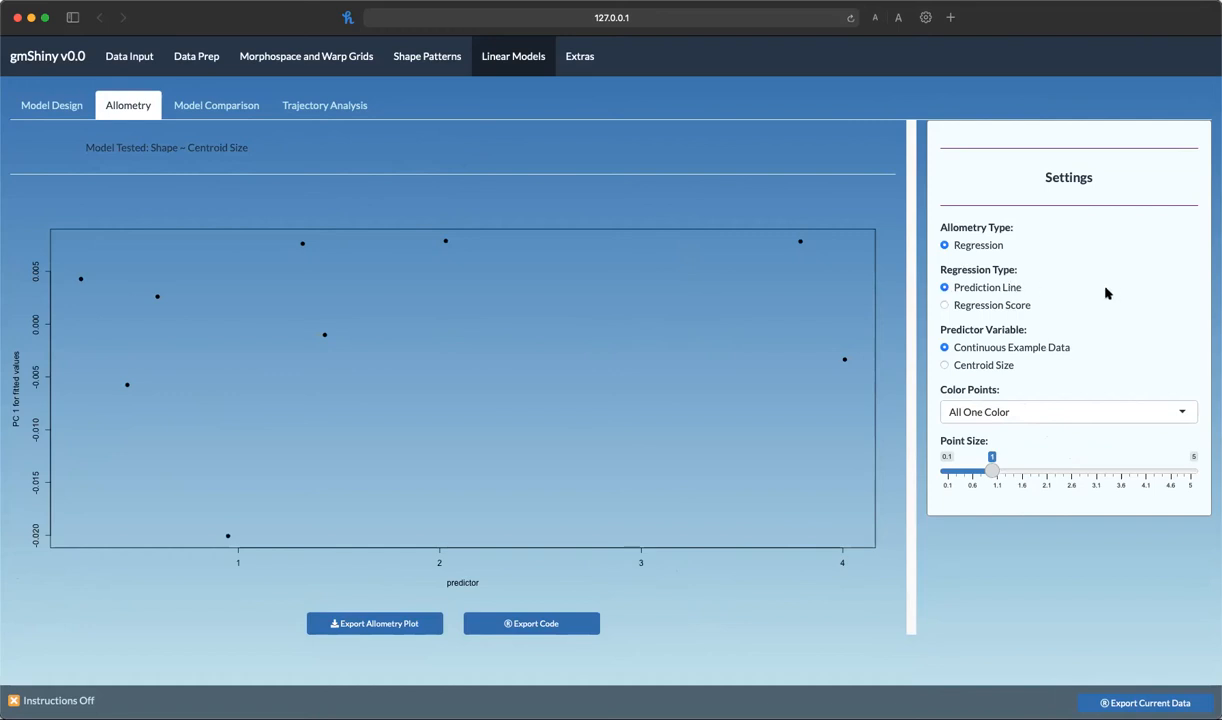
click(980, 367)
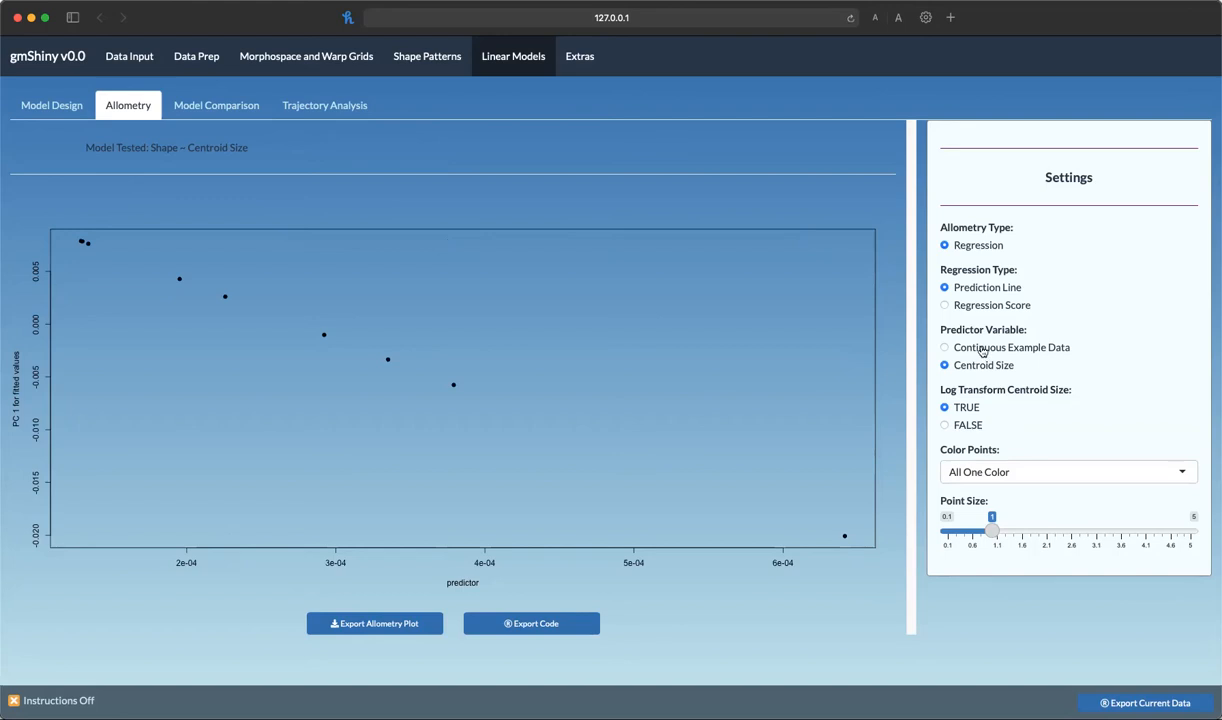
Set the allometry predictor to Continuous Example Data and color the points by Discrete Example Data A
click(982, 349)
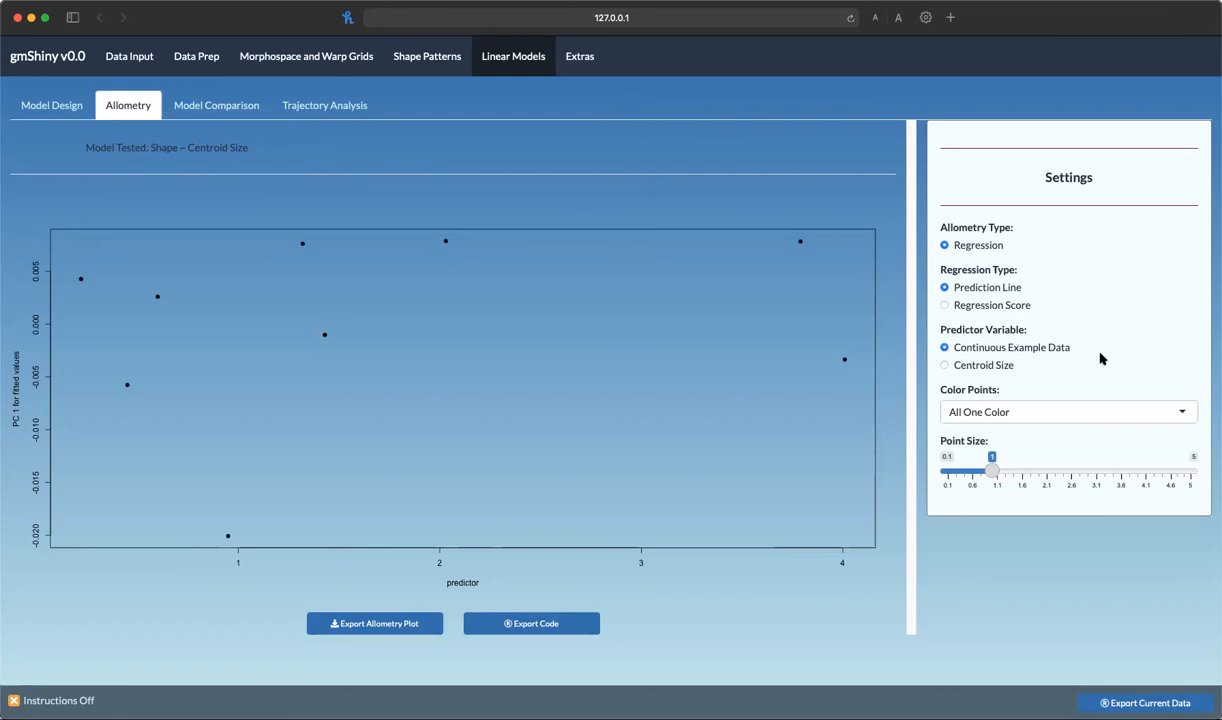
click(1089, 412)
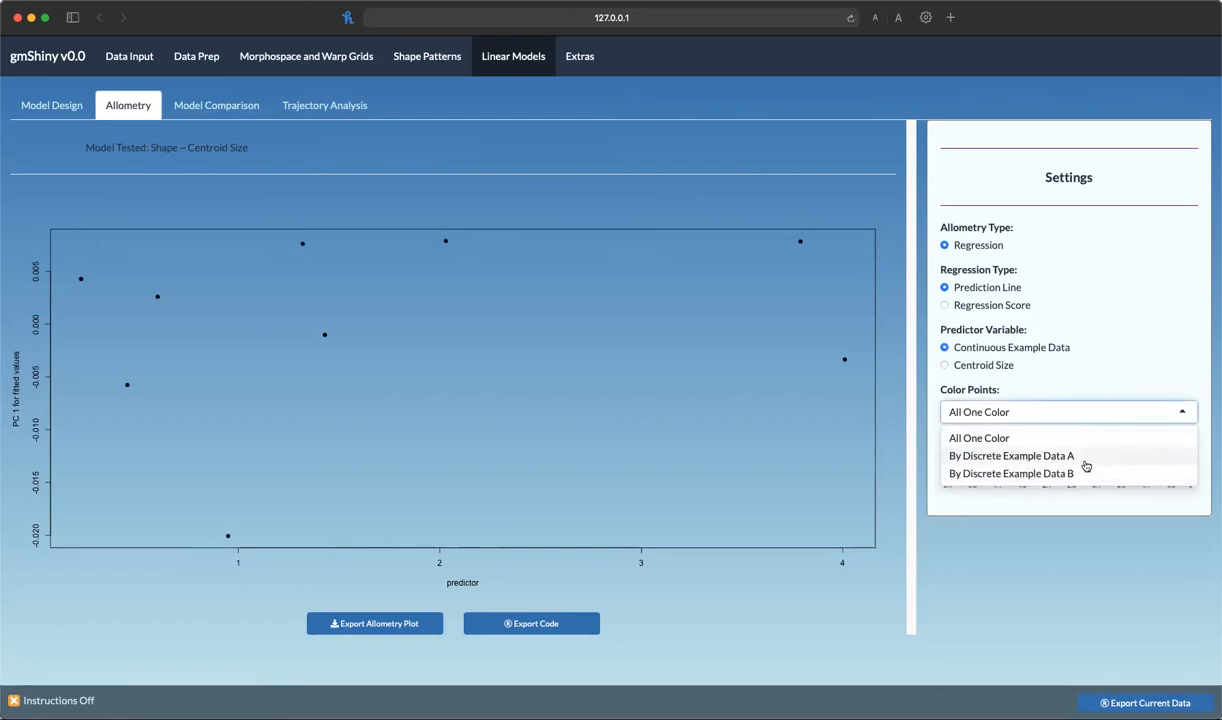
click(1040, 456)
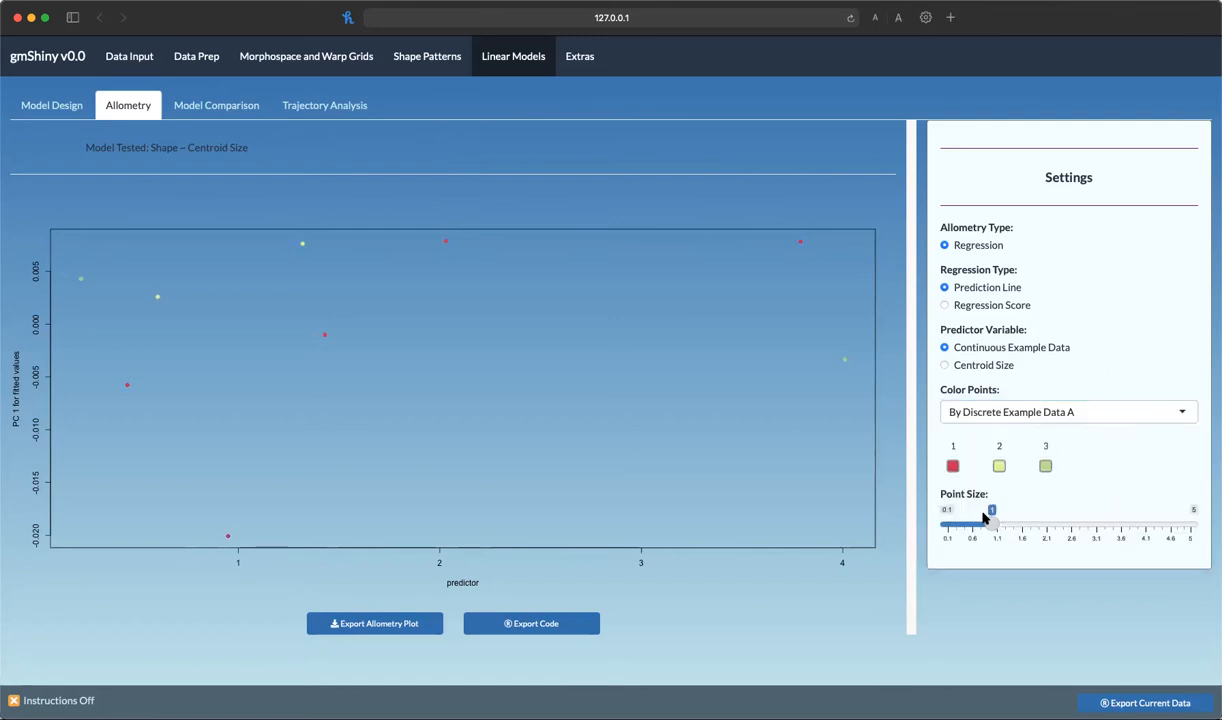
Enlarge the allometry plot's point size to 3.15 and color the points by Discrete Example Data B
drag(991, 524, 1099, 525)
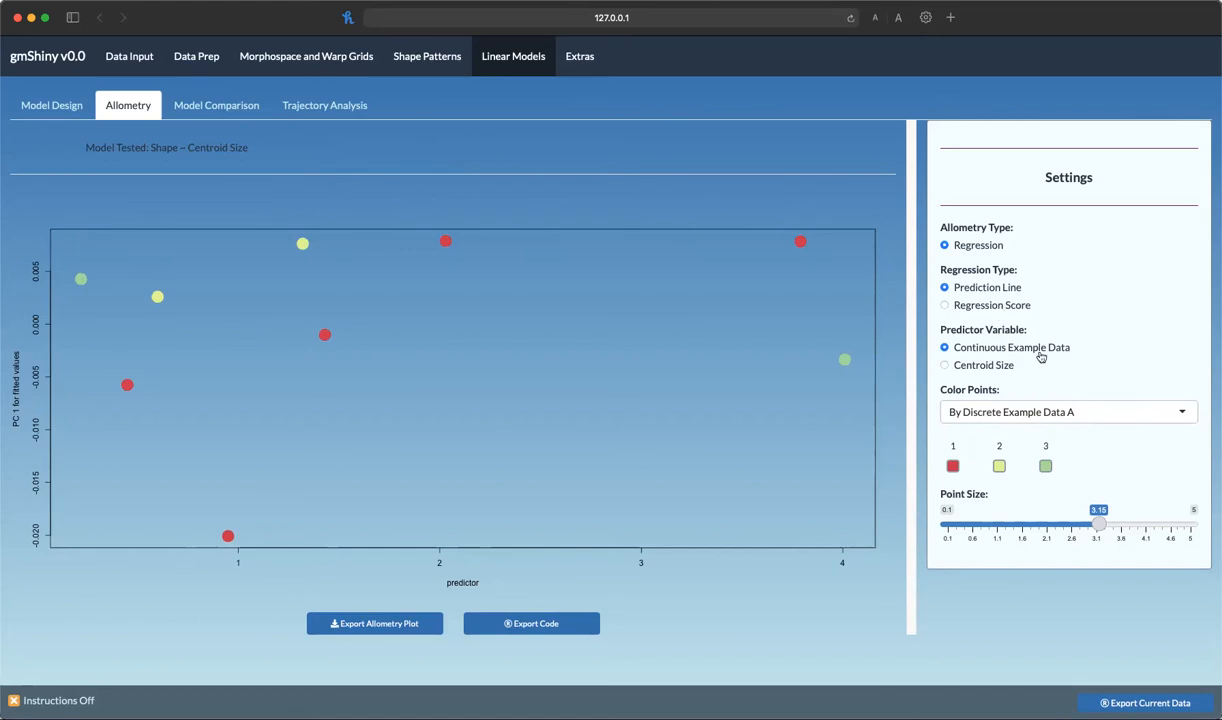
click(1102, 414)
click(1091, 467)
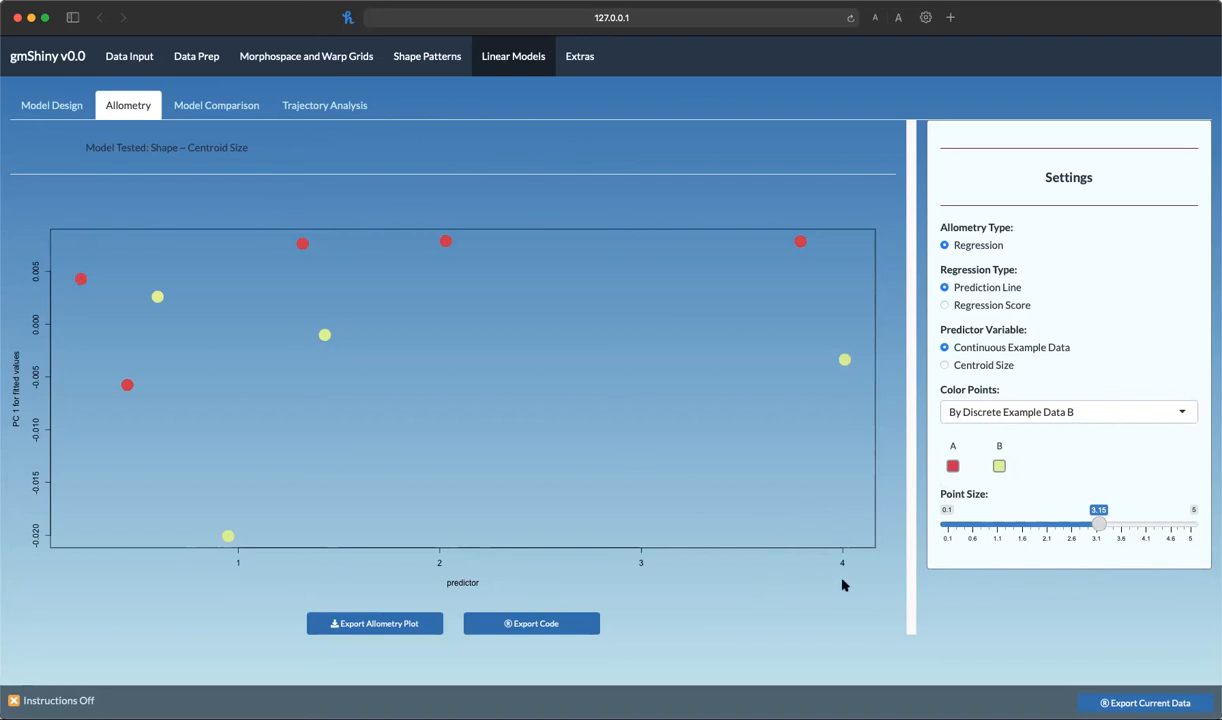
In Model Comparison, give Model 1 Discrete Example Data A, B and Continuous Example Data, ordering Discrete Example Data B first
click(239, 112)
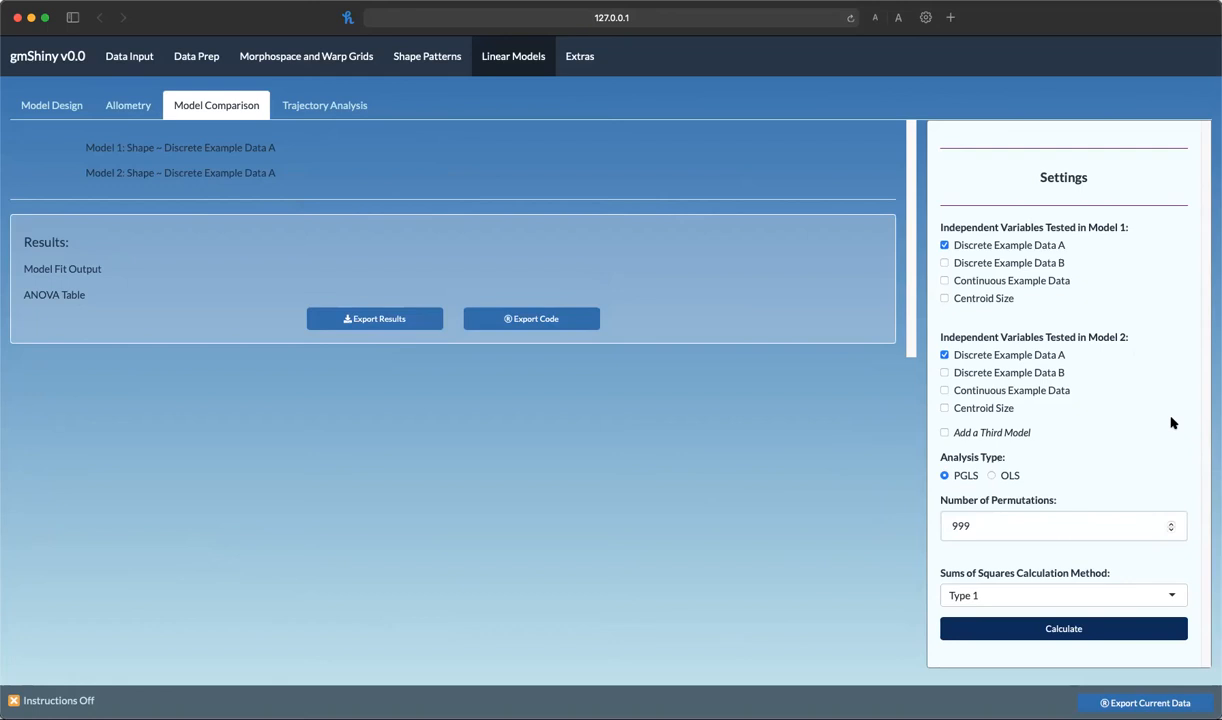
click(995, 266)
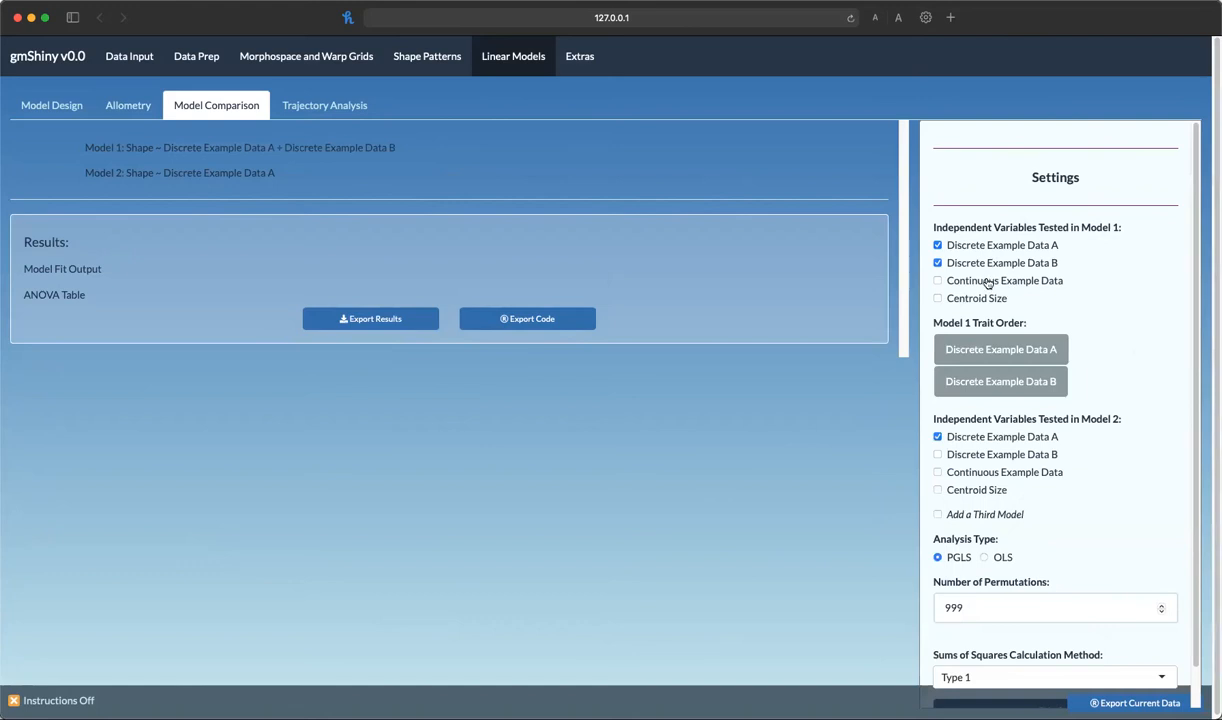
click(988, 283)
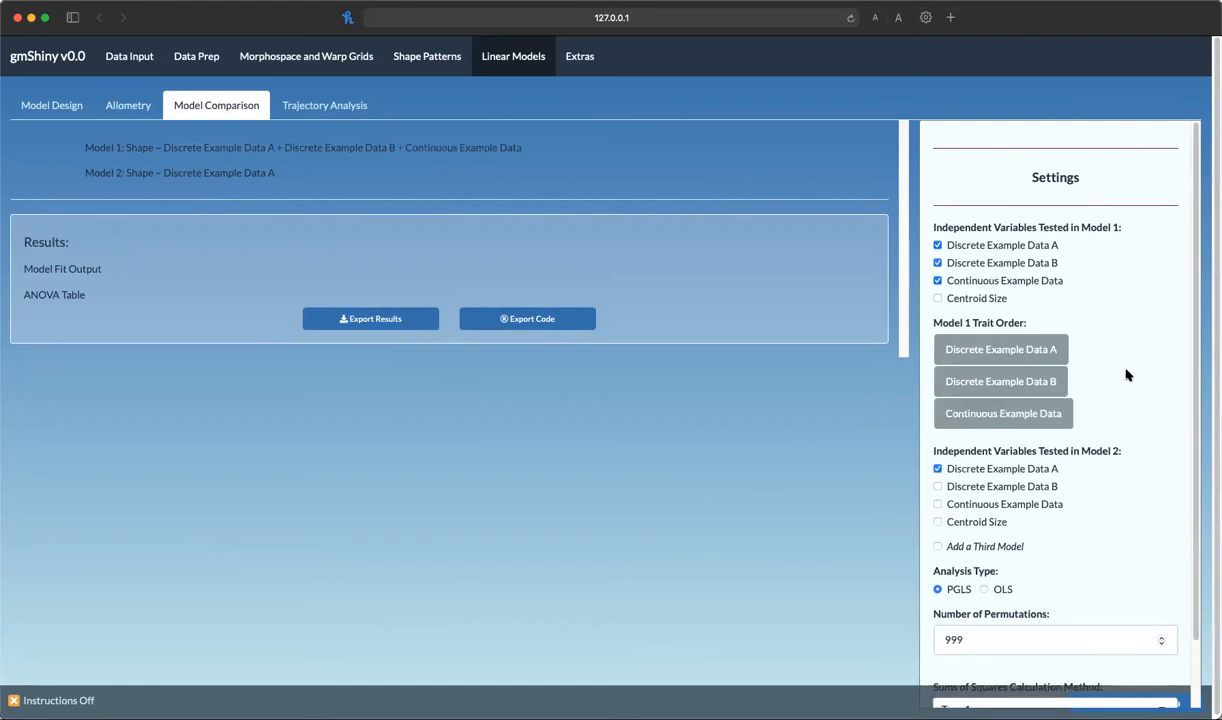
scroll(1125, 374, down, 2)
drag(1017, 319, 952, 284)
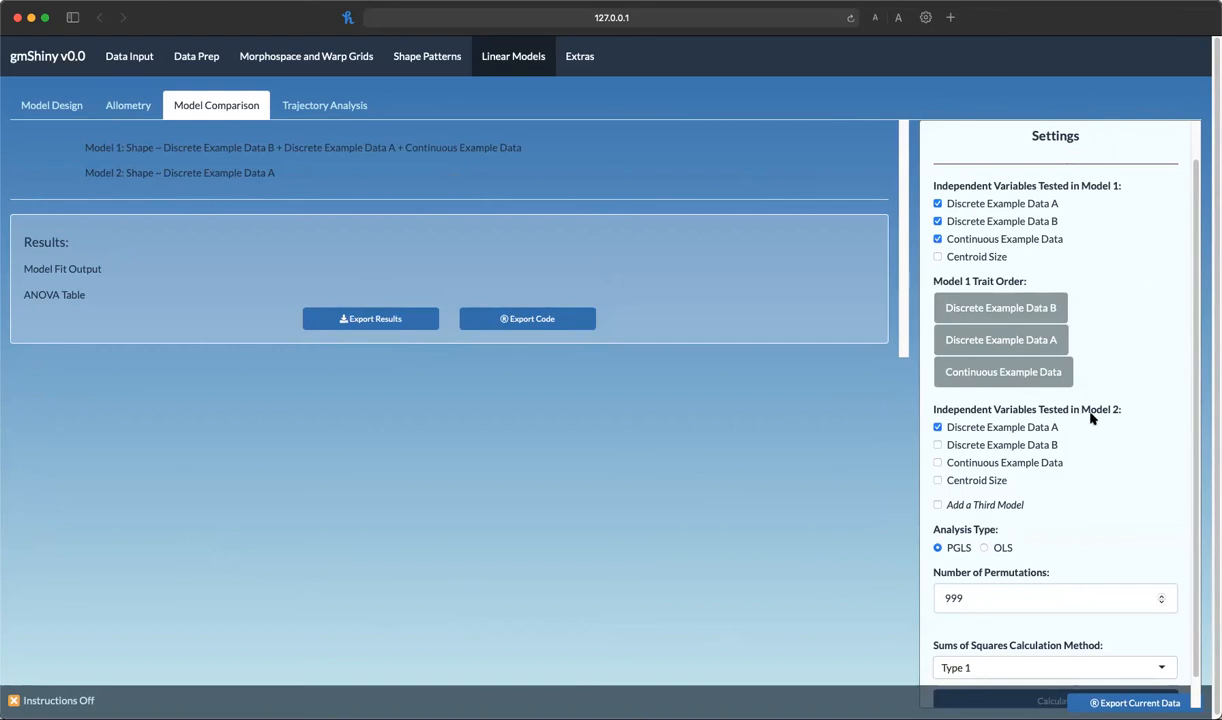
Add Discrete Example Data B to Model 2 and move it ahead of Discrete Example Data A in the trait order
click(960, 445)
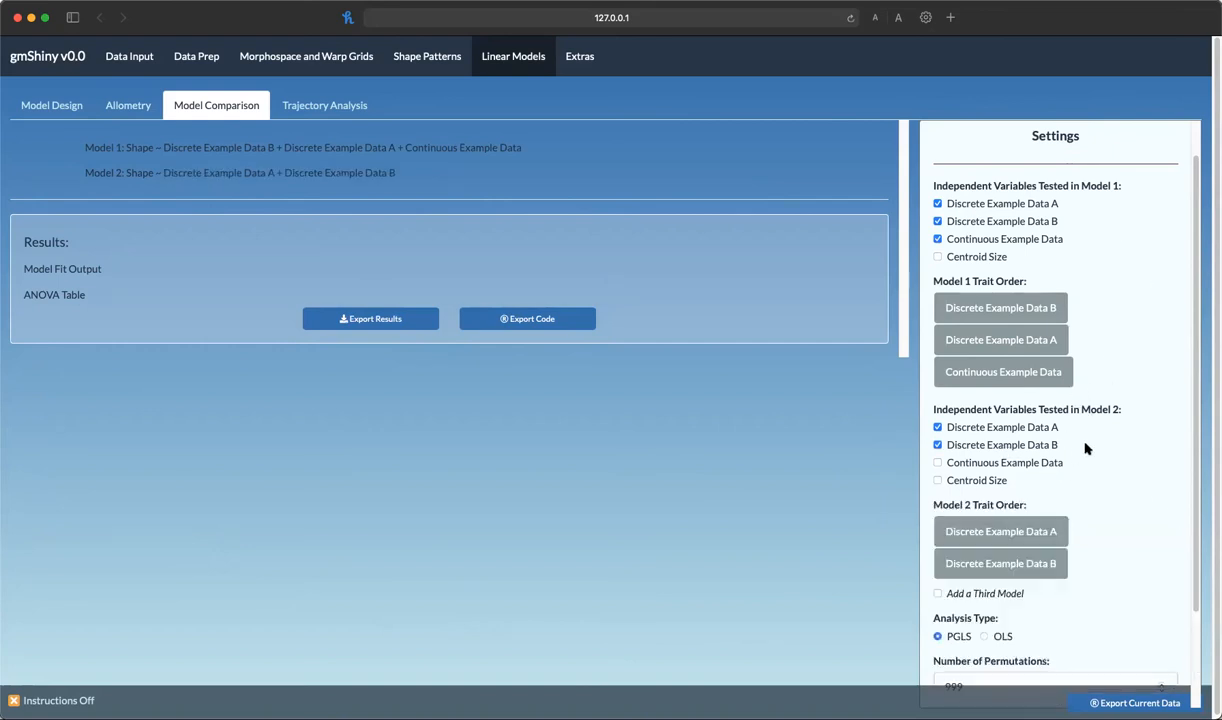
drag(1022, 560, 1018, 530)
scroll(1140, 480, down, 1)
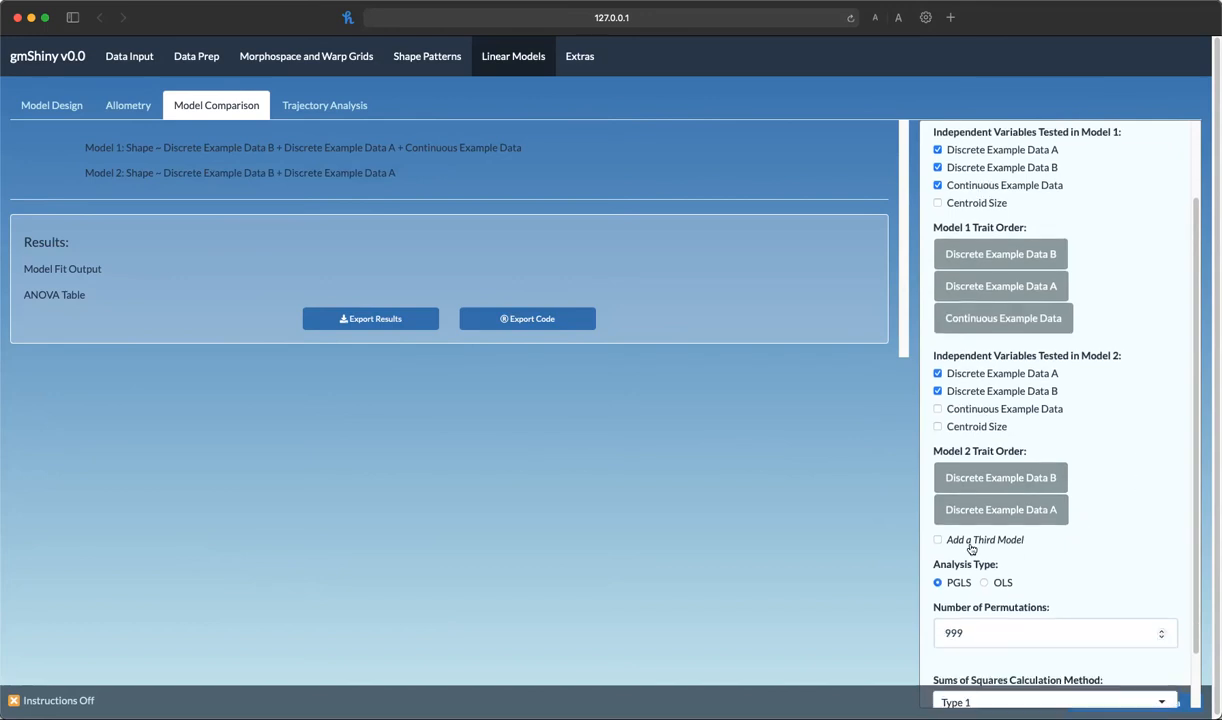
Add a third model that uses only Discrete Example Data B
click(972, 541)
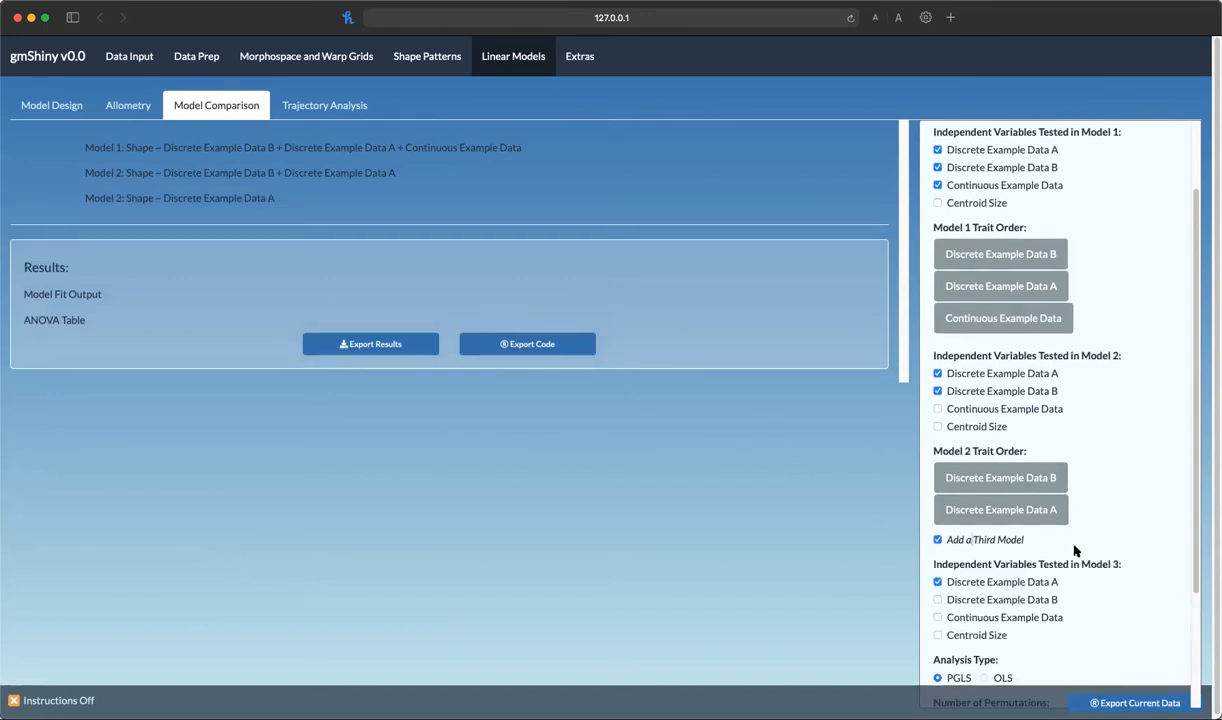
click(997, 600)
click(985, 582)
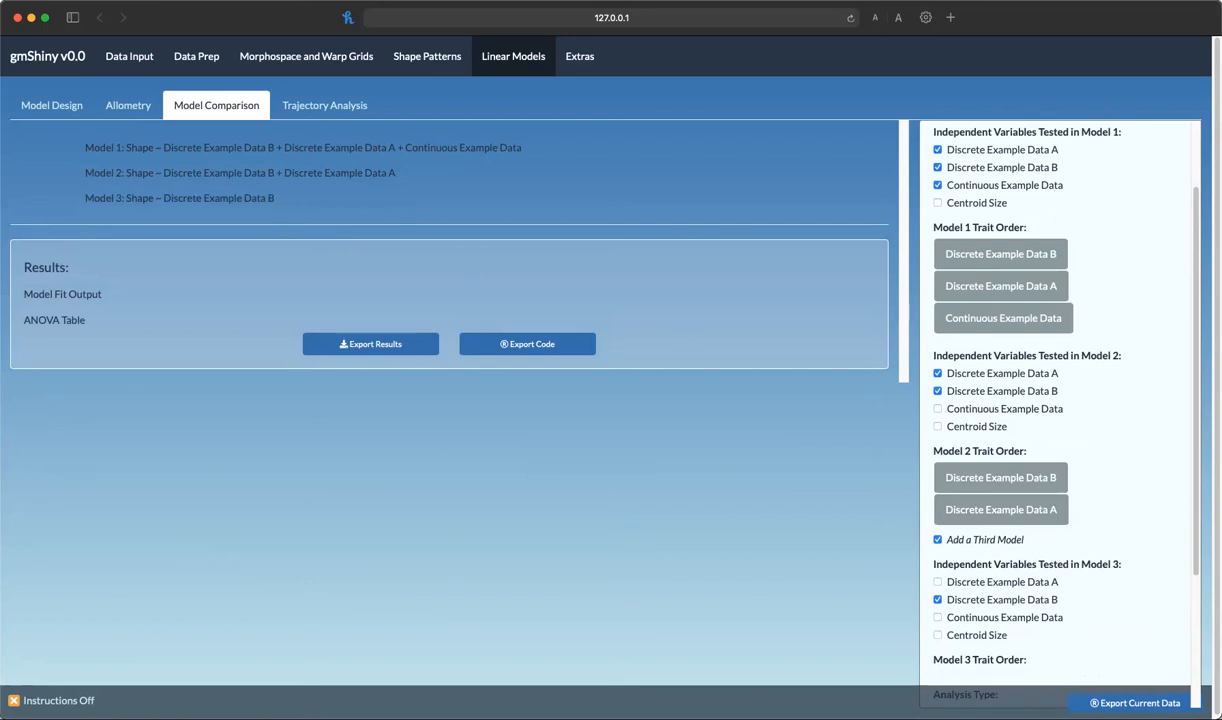
Calculate the comparison of the three models
scroll(1105, 578, up, 3)
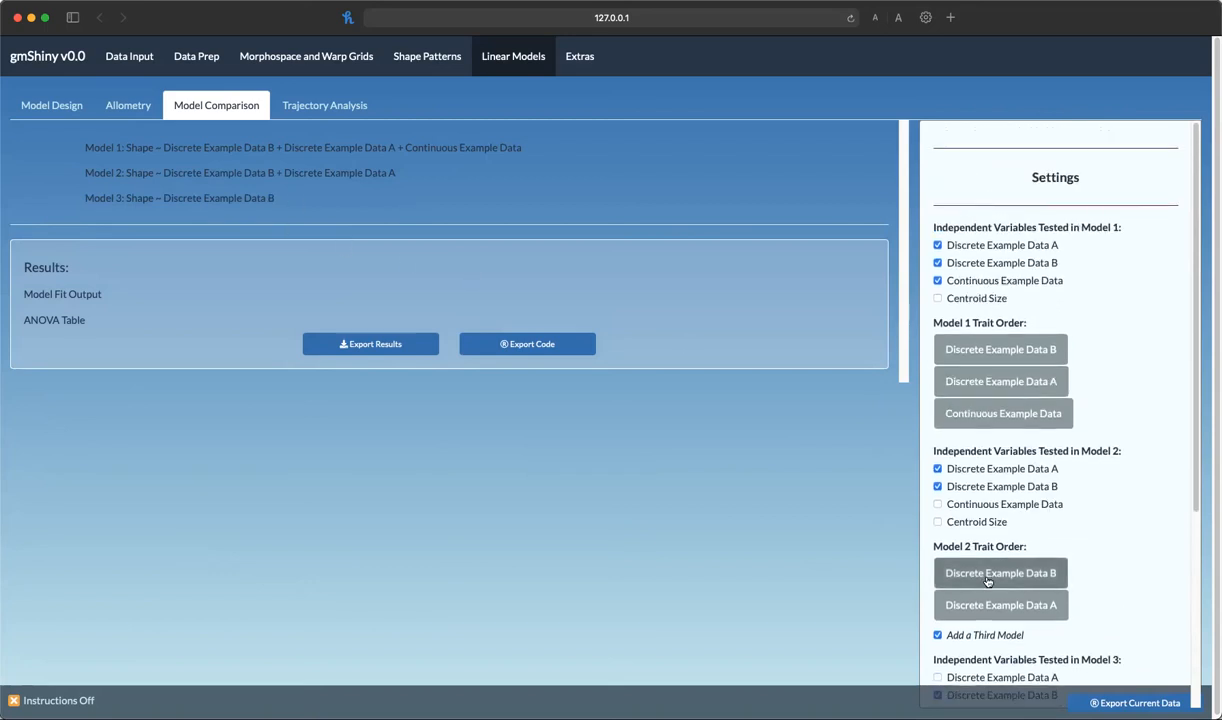
scroll(1140, 528, down, 9)
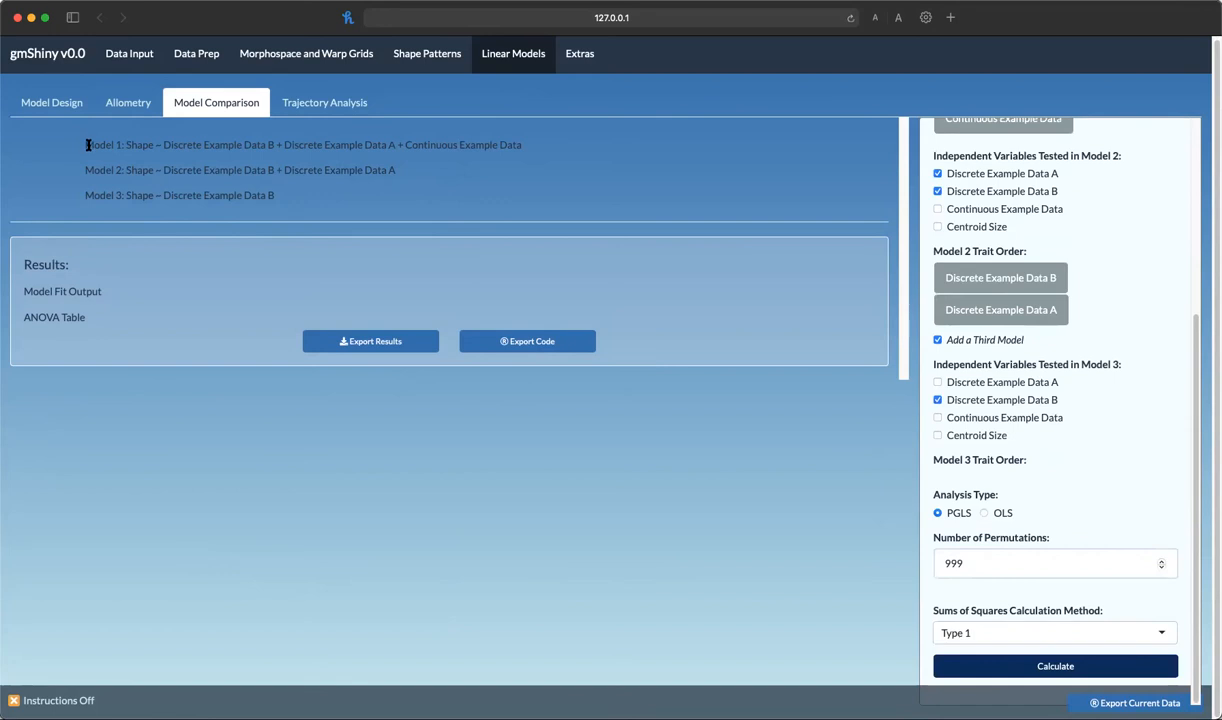
drag(441, 131, 527, 144)
drag(107, 170, 276, 171)
drag(113, 195, 262, 196)
click(350, 207)
click(1080, 667)
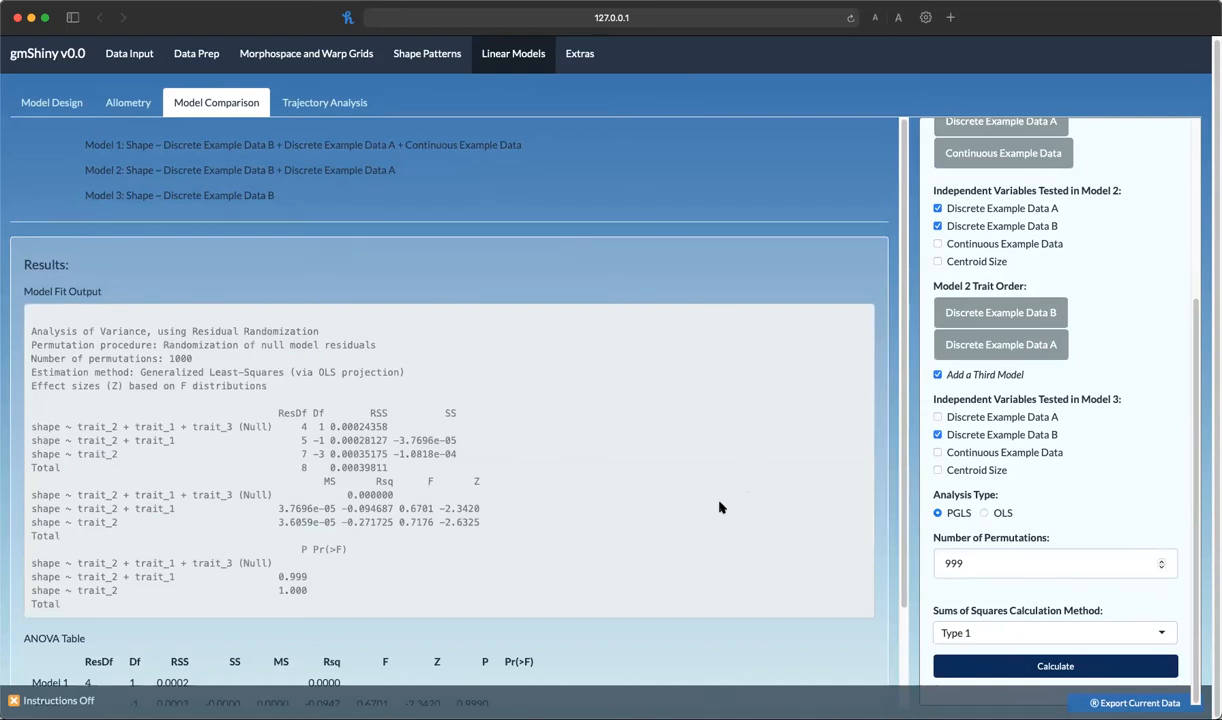
Review the model fit output and the ANOVA table rows for the three models
scroll(720, 507, down, 2)
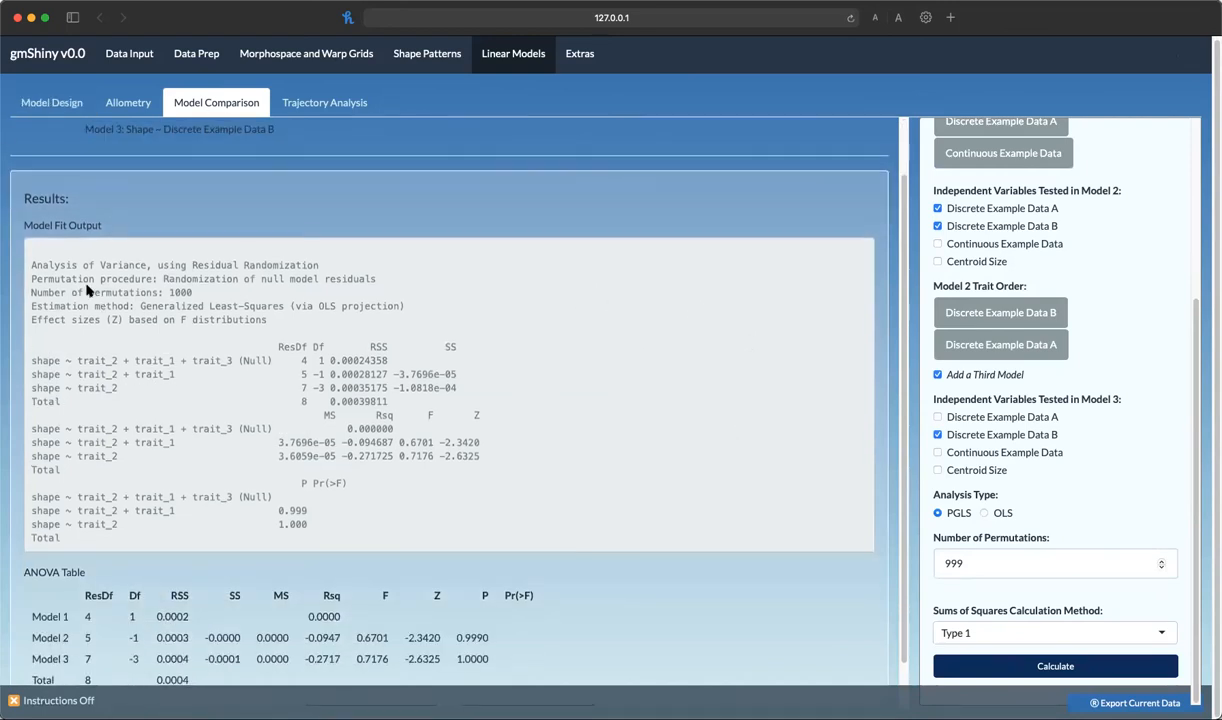
drag(66, 281, 321, 317)
click(550, 447)
scroll(548, 456, down, 1)
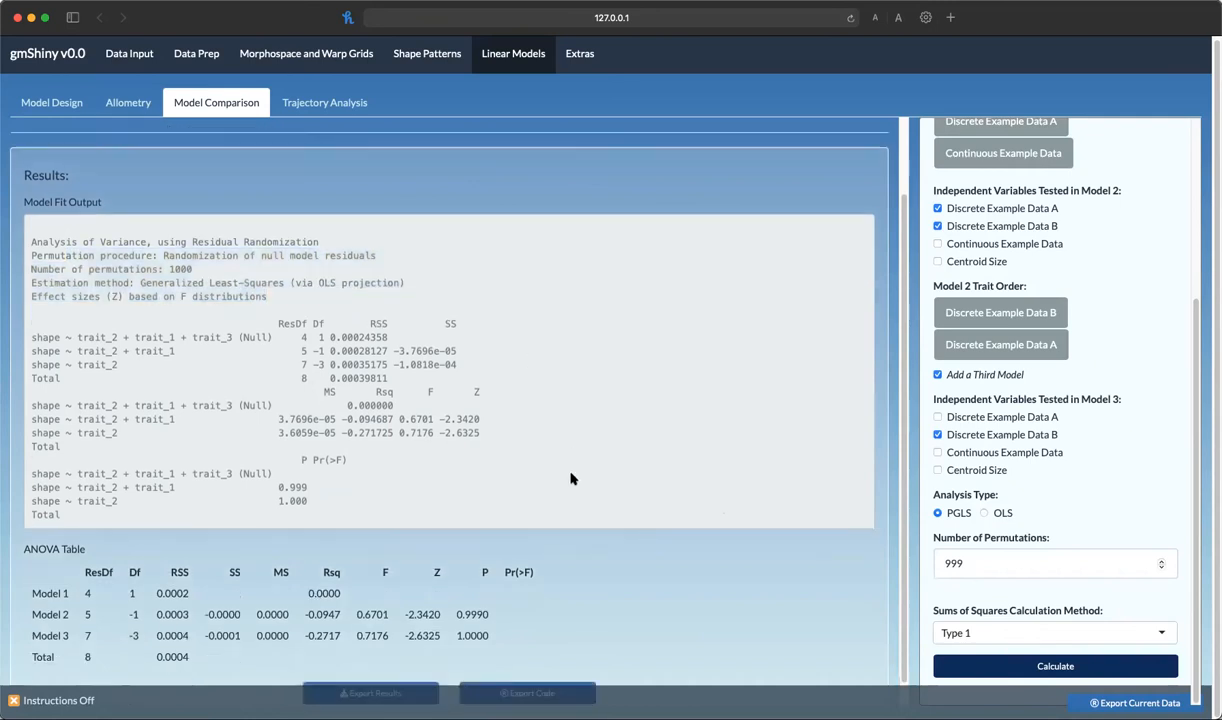
drag(90, 563, 519, 595)
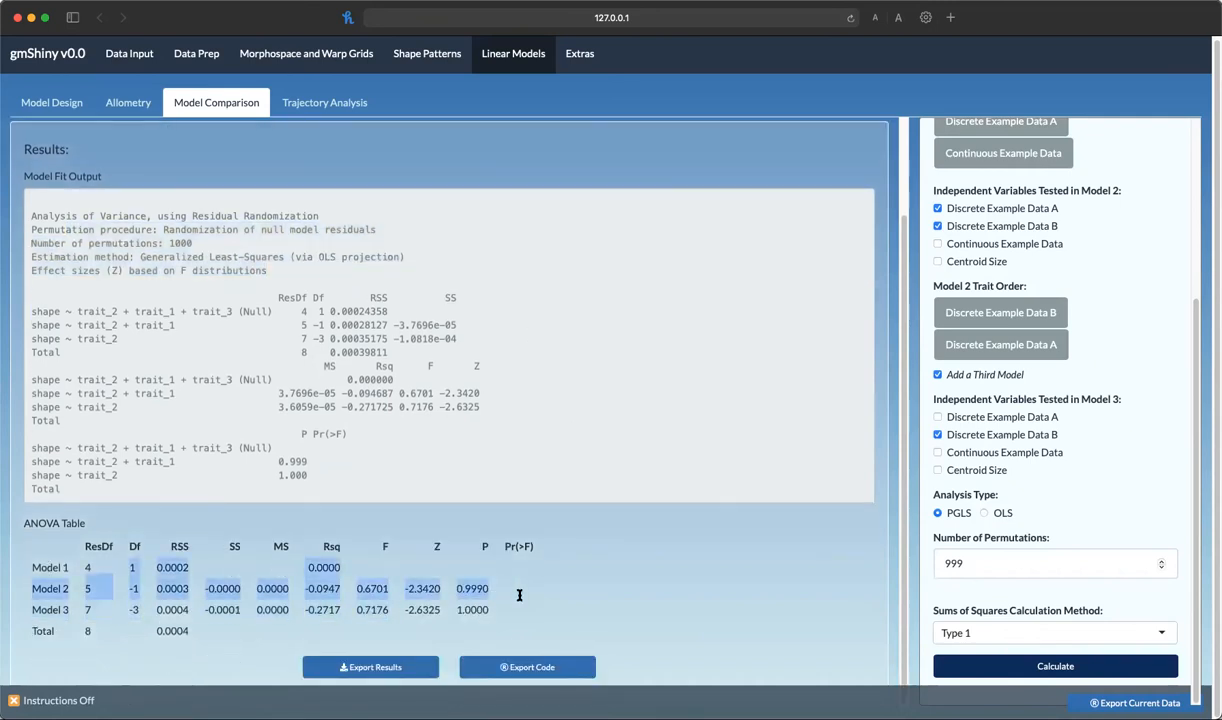
click(537, 613)
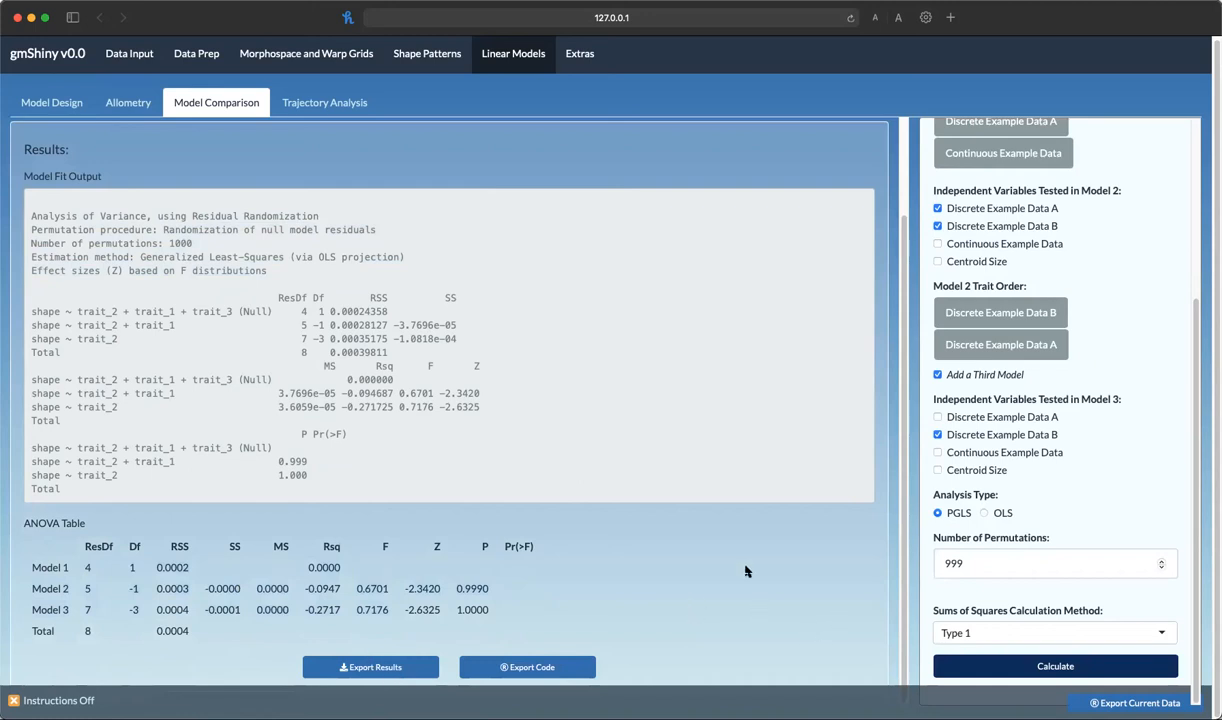
Upload a new shape data file on the Data Input page
click(334, 106)
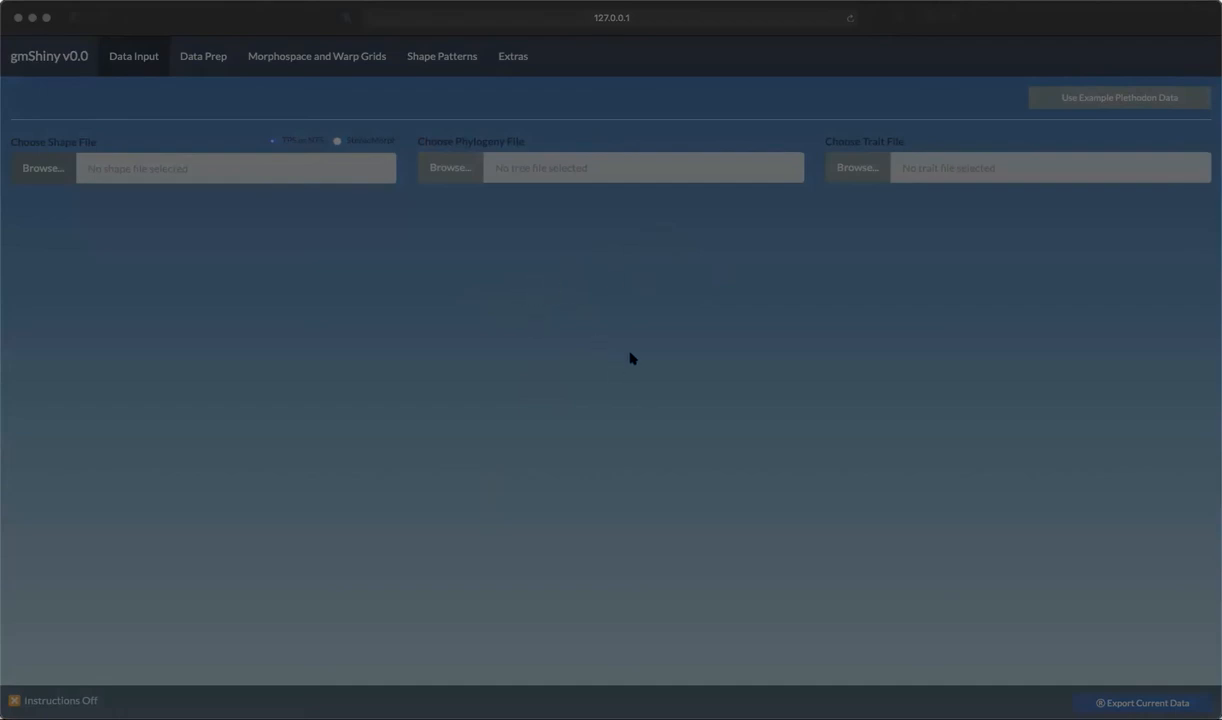
click(838, 497)
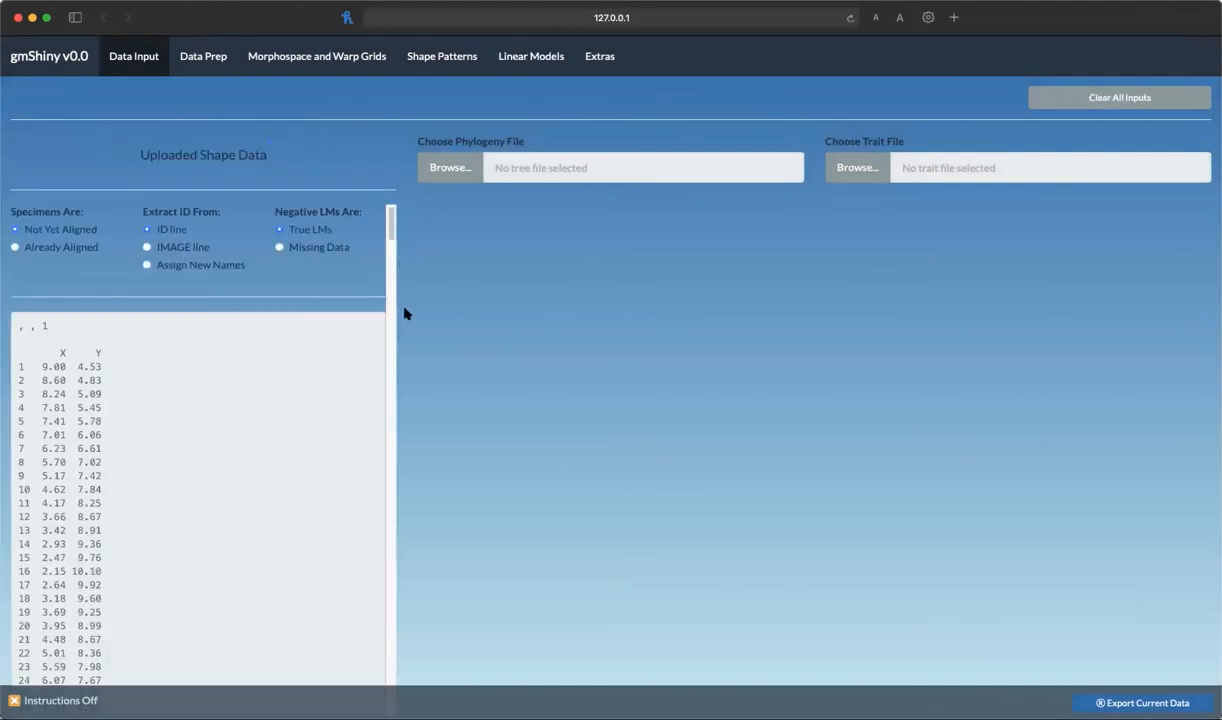
Upload the trait file vig_trait.csv and look over its treatment and family columns
click(853, 170)
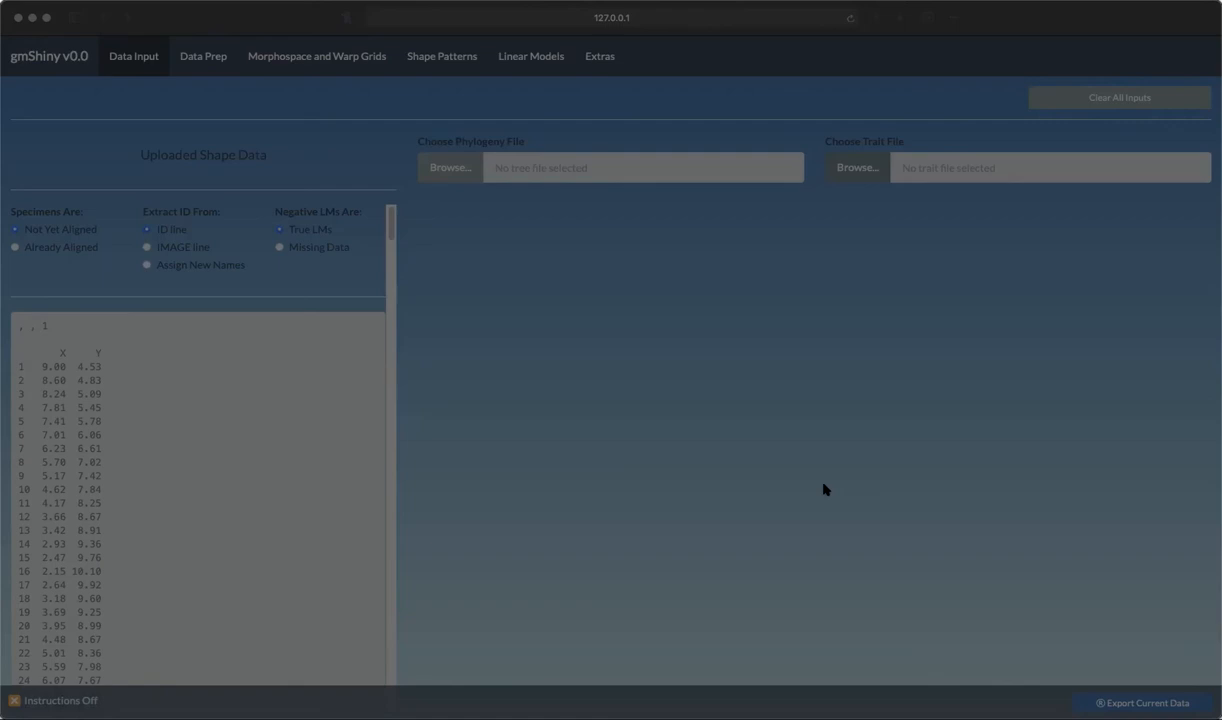
click(801, 495)
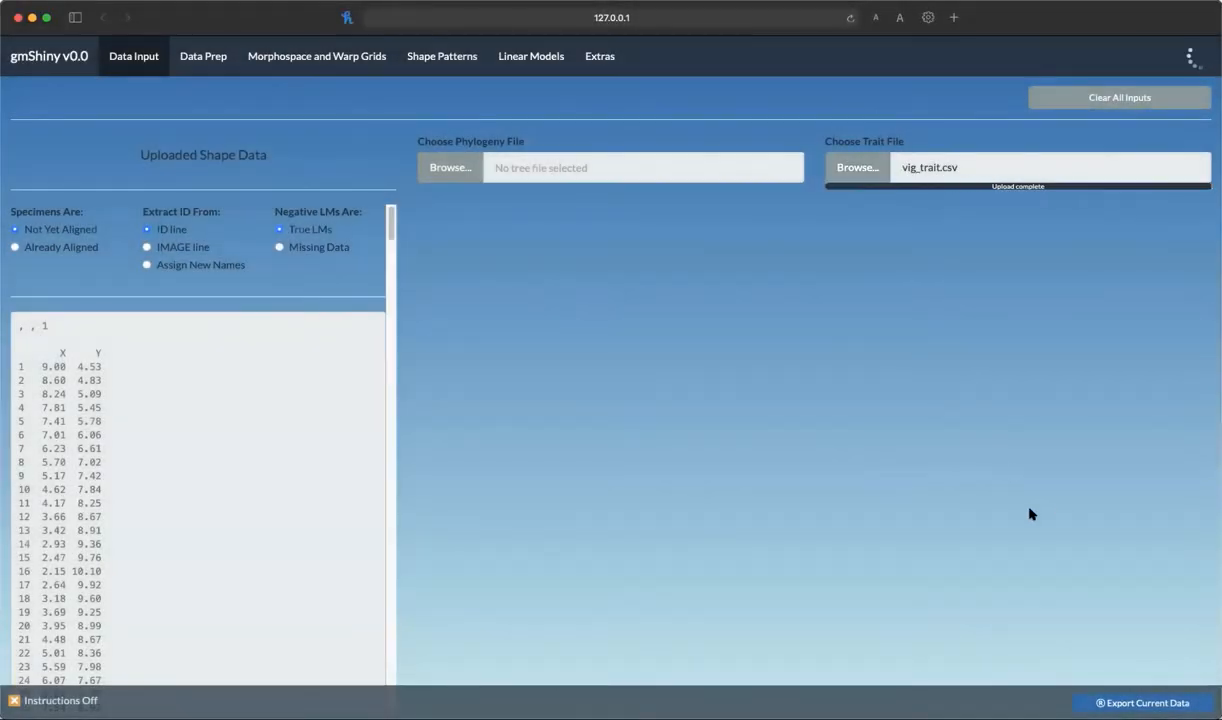
click(928, 236)
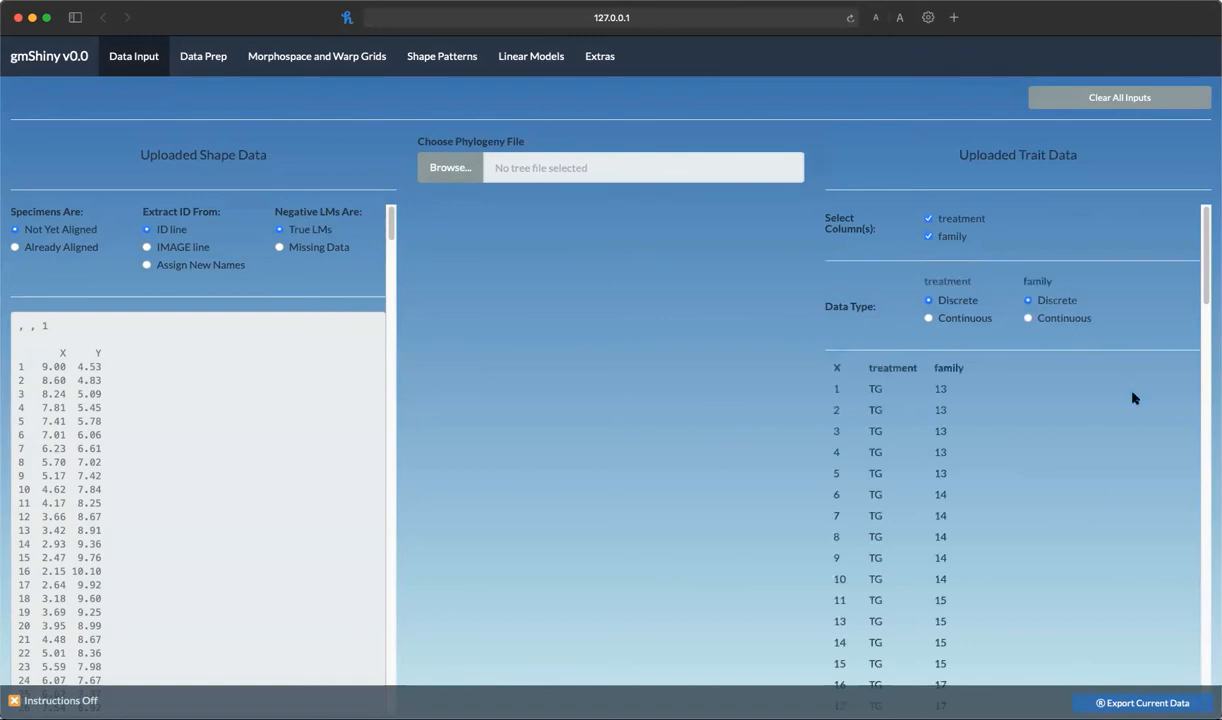
scroll(1070, 480, down, 10)
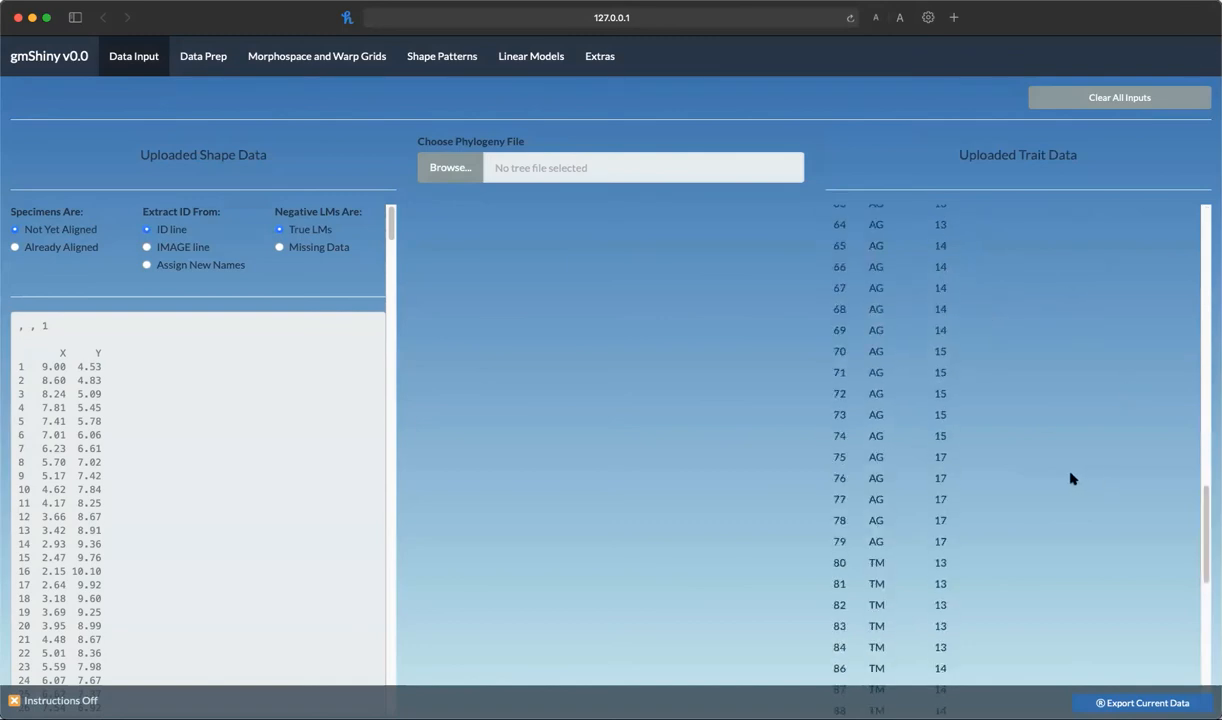
scroll(1066, 481, up, 10)
scroll(262, 488, down, 10)
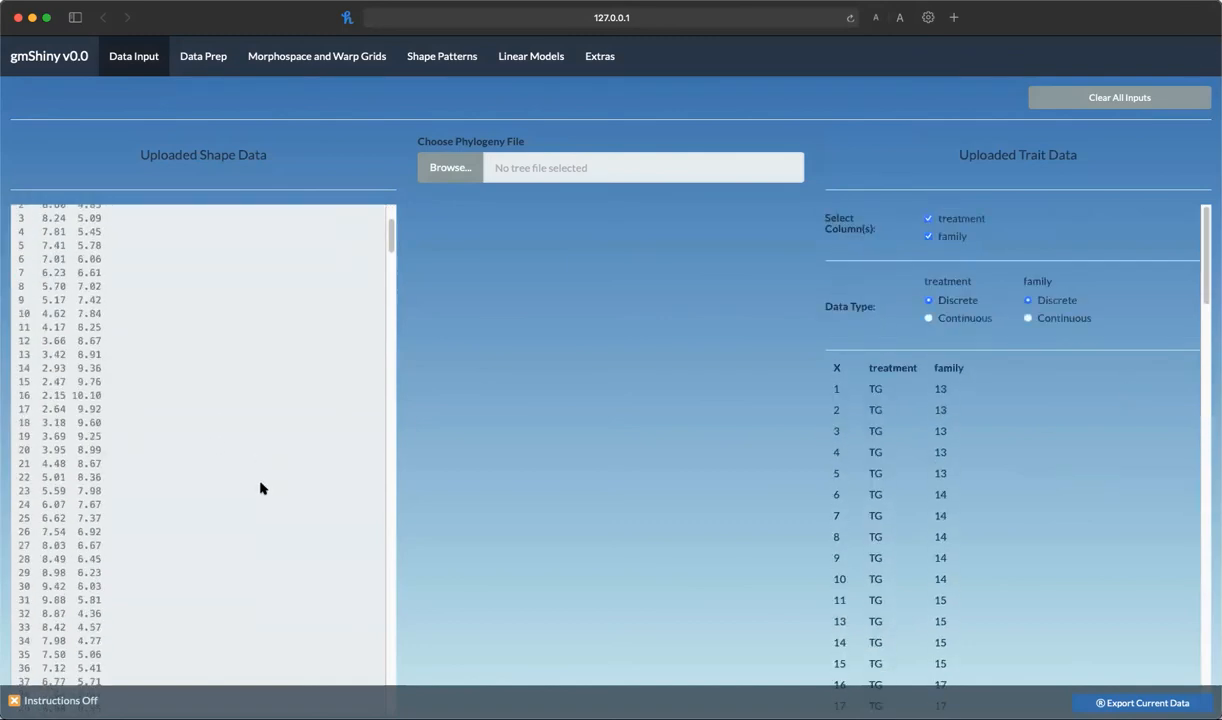
scroll(258, 487, up, 10)
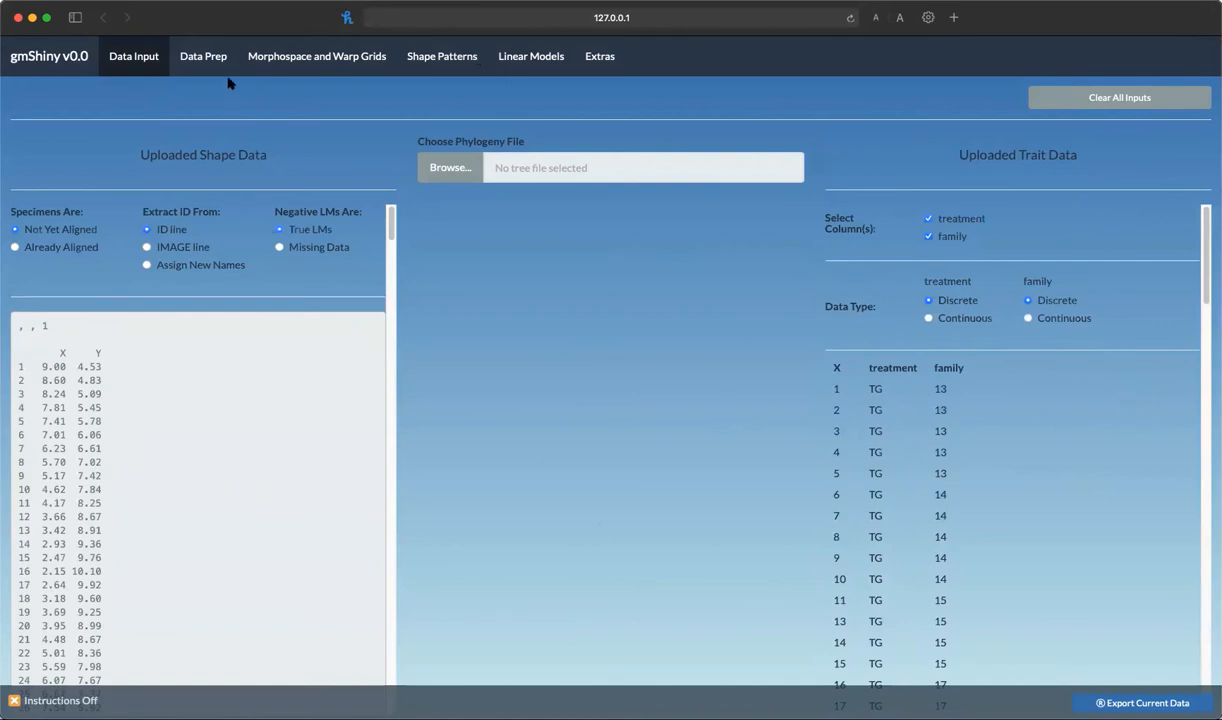
Under Define Links and Semi-Landmarks, upload the semilandmark matrix file vig_sliders.csv
click(202, 58)
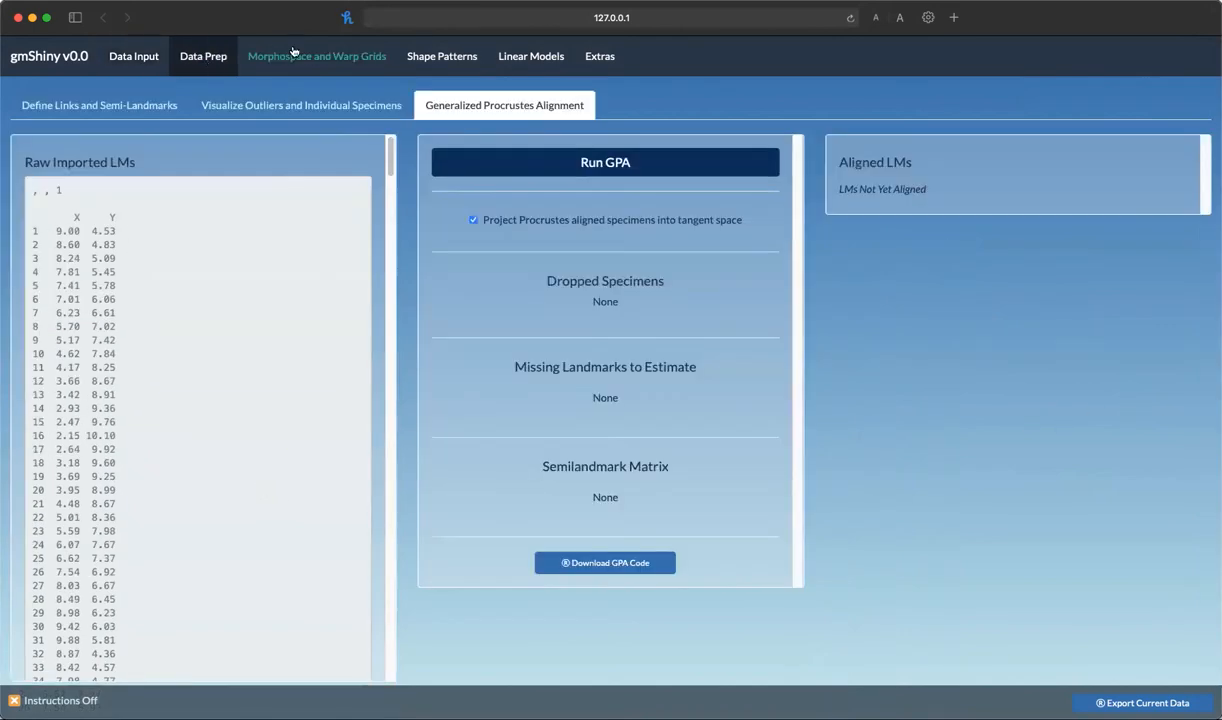
click(85, 106)
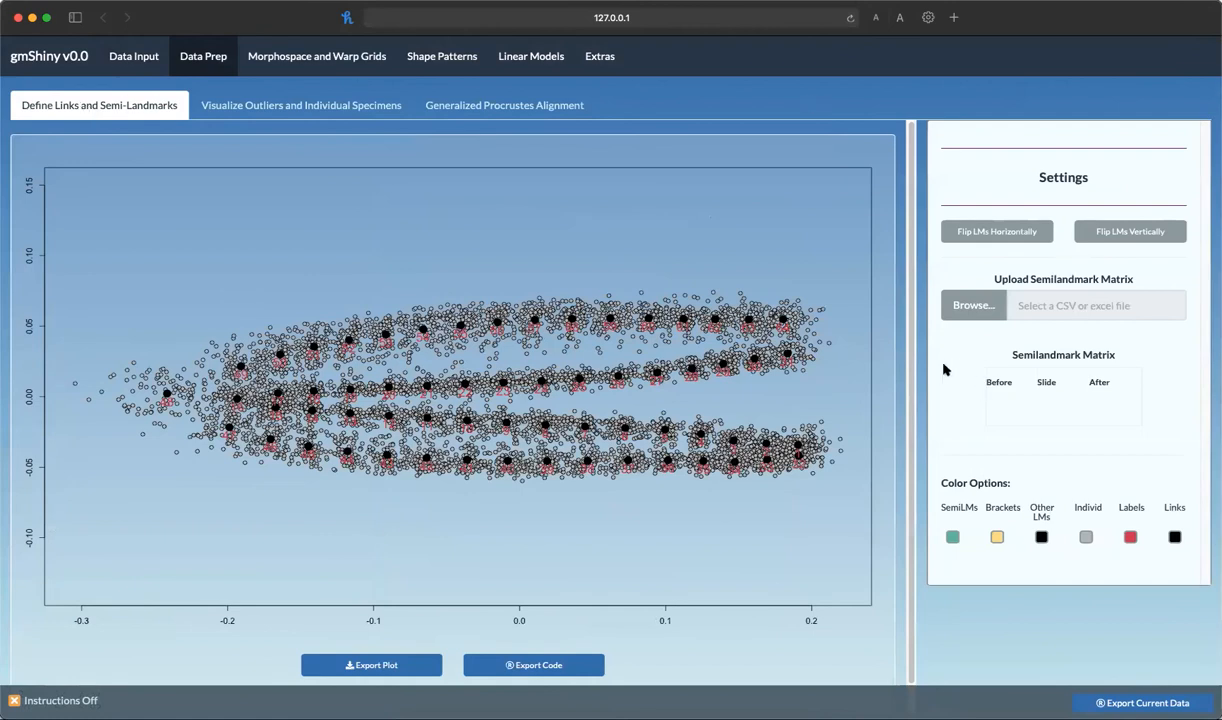
click(974, 307)
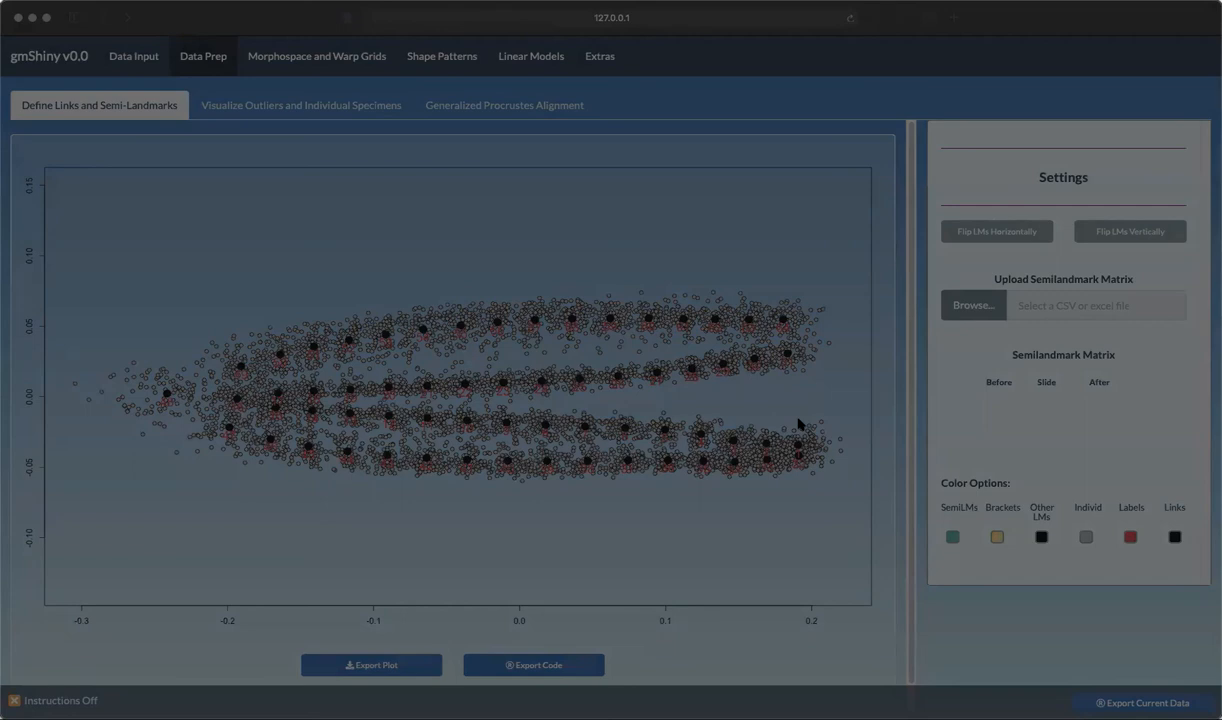
click(828, 502)
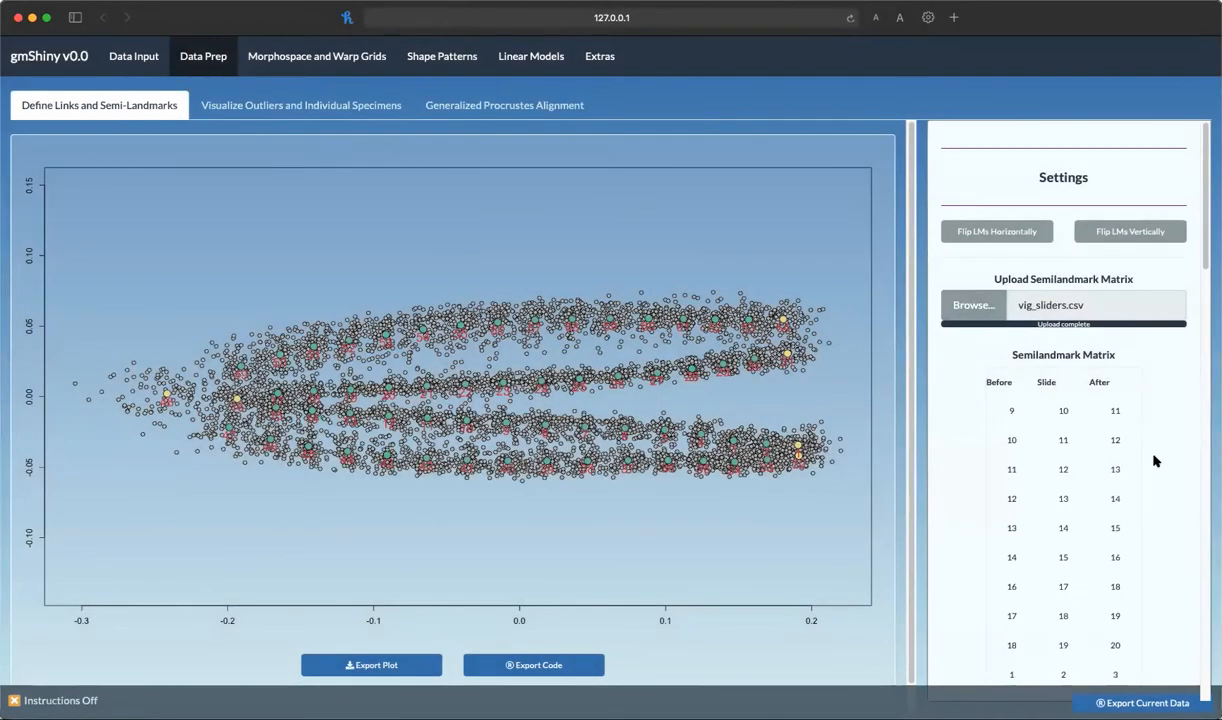
Apply the uploaded semilandmark matrix
scroll(1105, 445, down, 20)
scroll(1075, 300, up, 3)
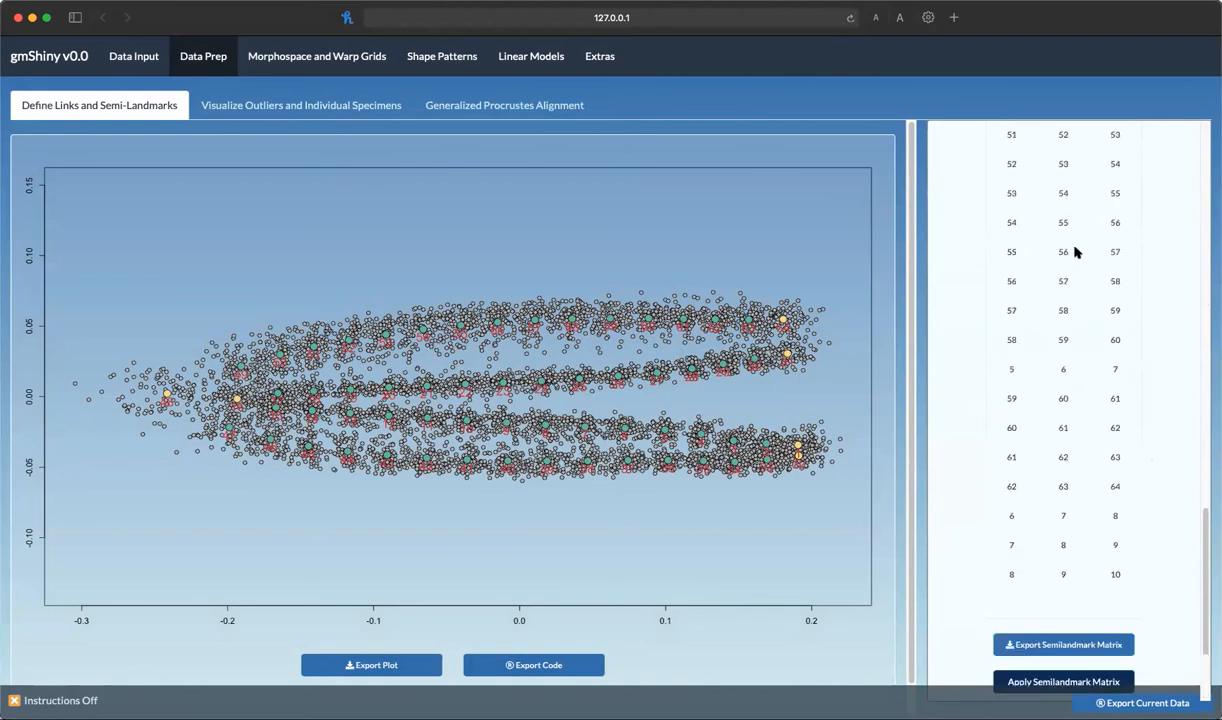
scroll(1140, 555, down, 3)
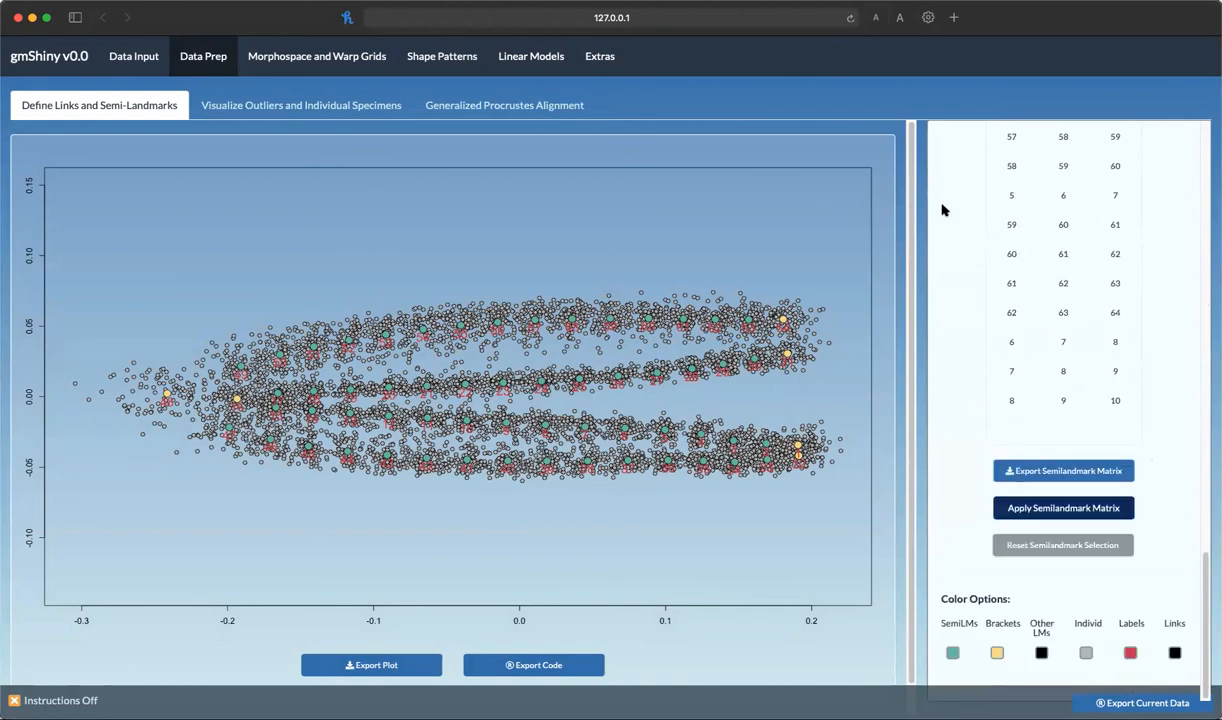
click(1066, 510)
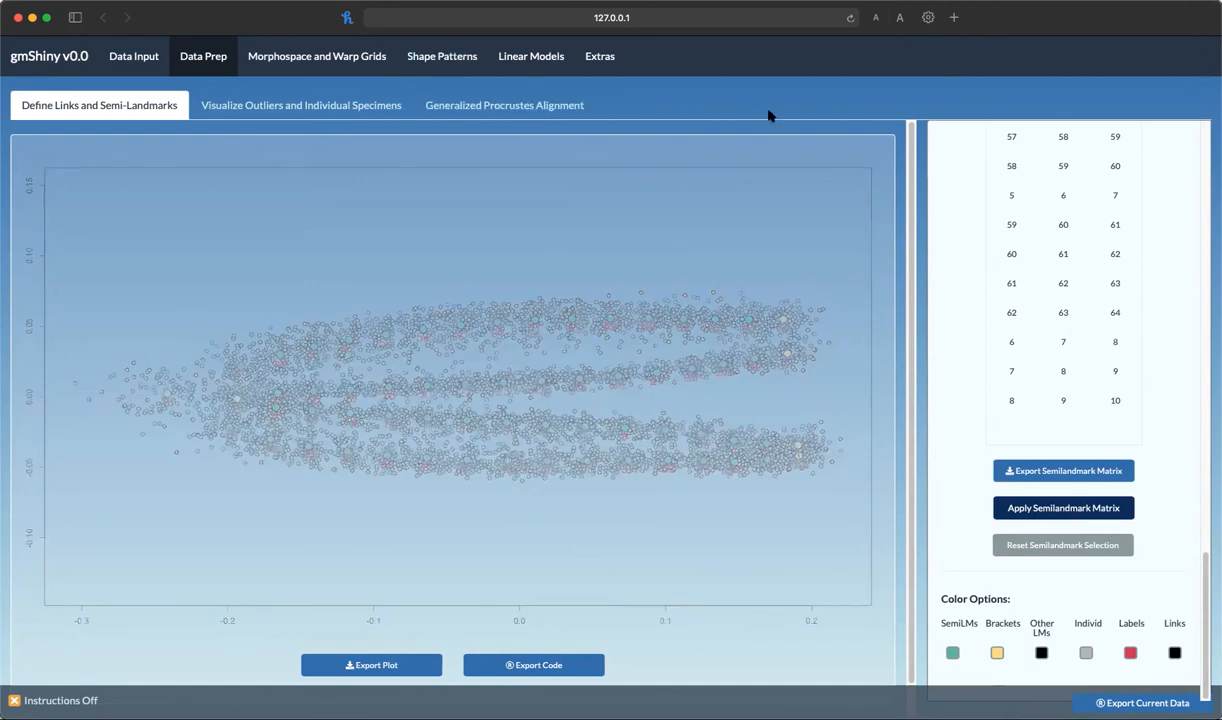
Run Generalized Procrustes Alignment on the imported landmarks with the semilandmarks applied
click(530, 112)
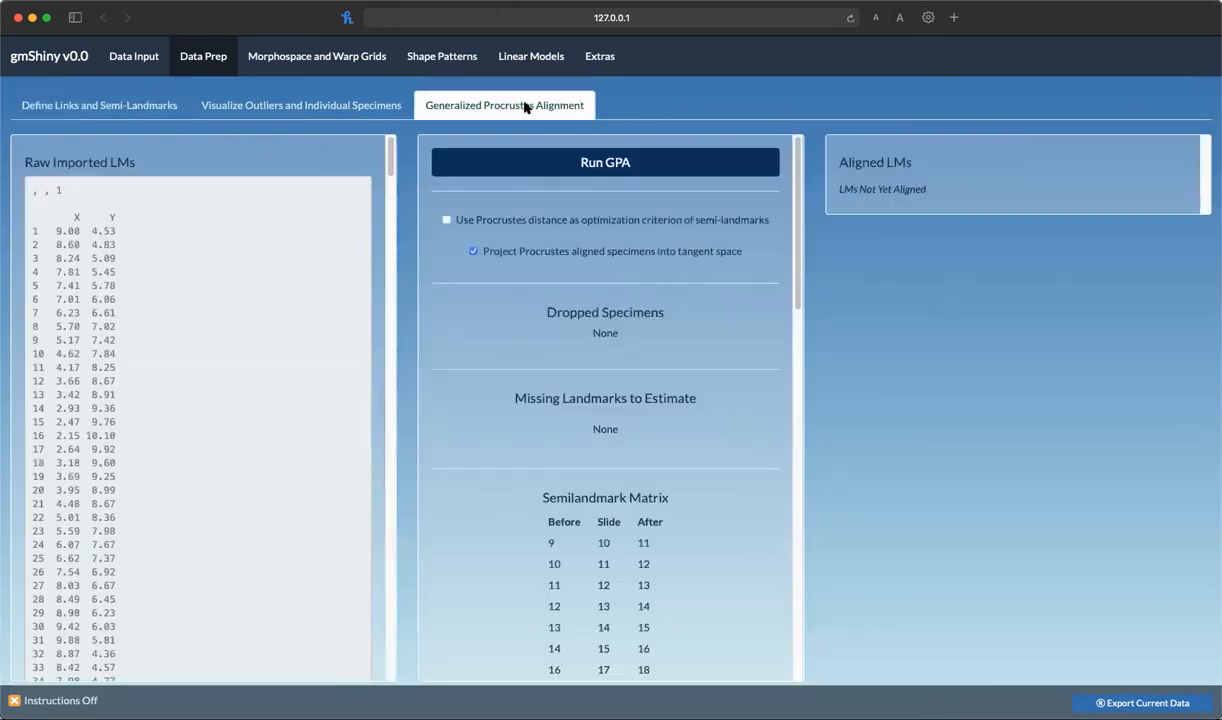
click(620, 162)
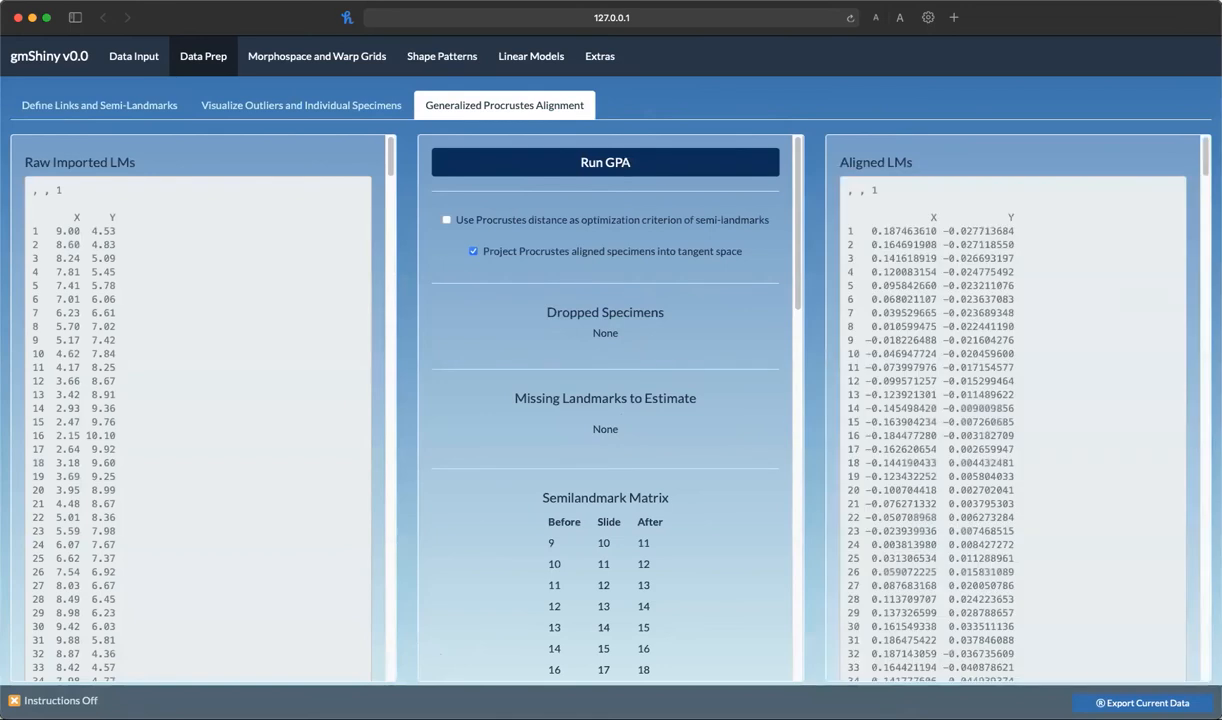
Run a trajectory analysis with treatment as the trajectory group and family as trajectory points
click(532, 58)
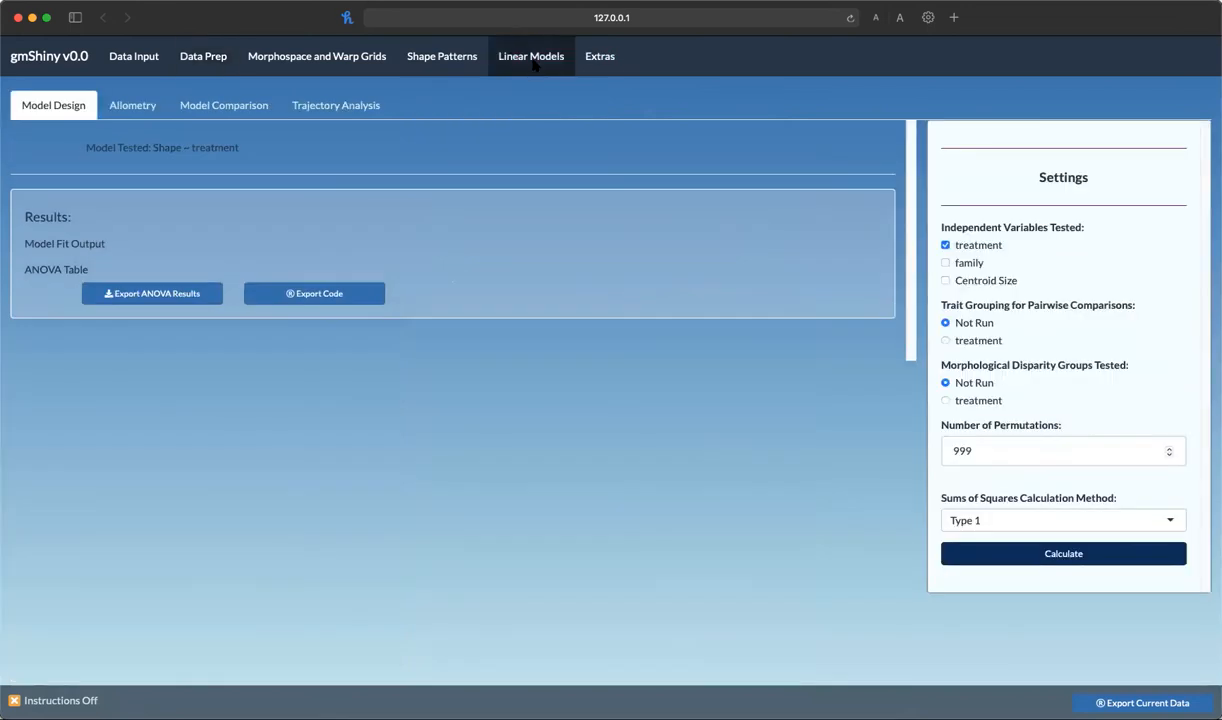
click(320, 108)
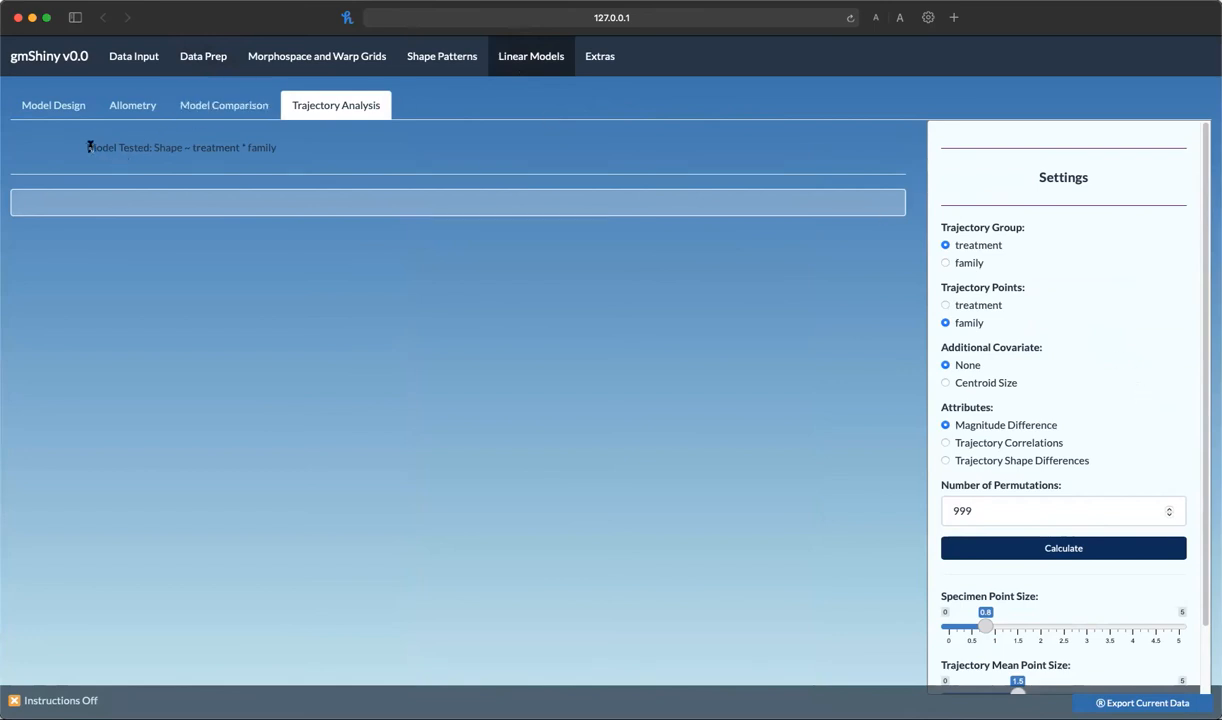
triple_click(182, 140)
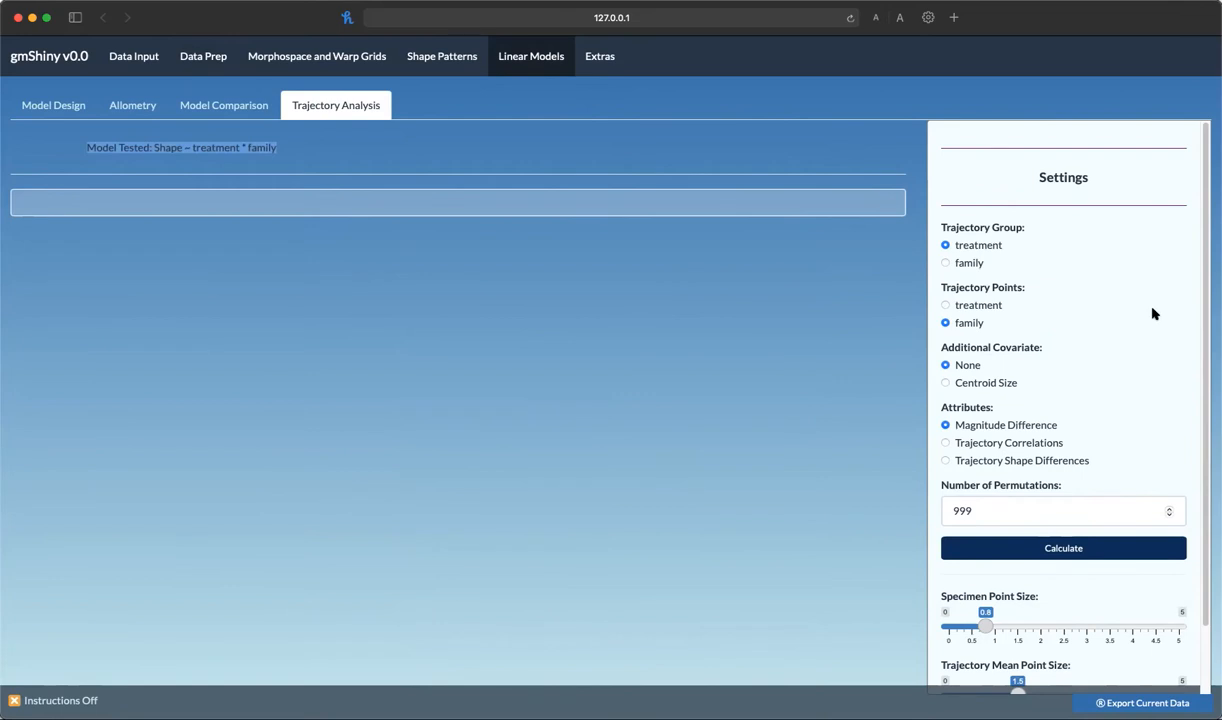
click(441, 146)
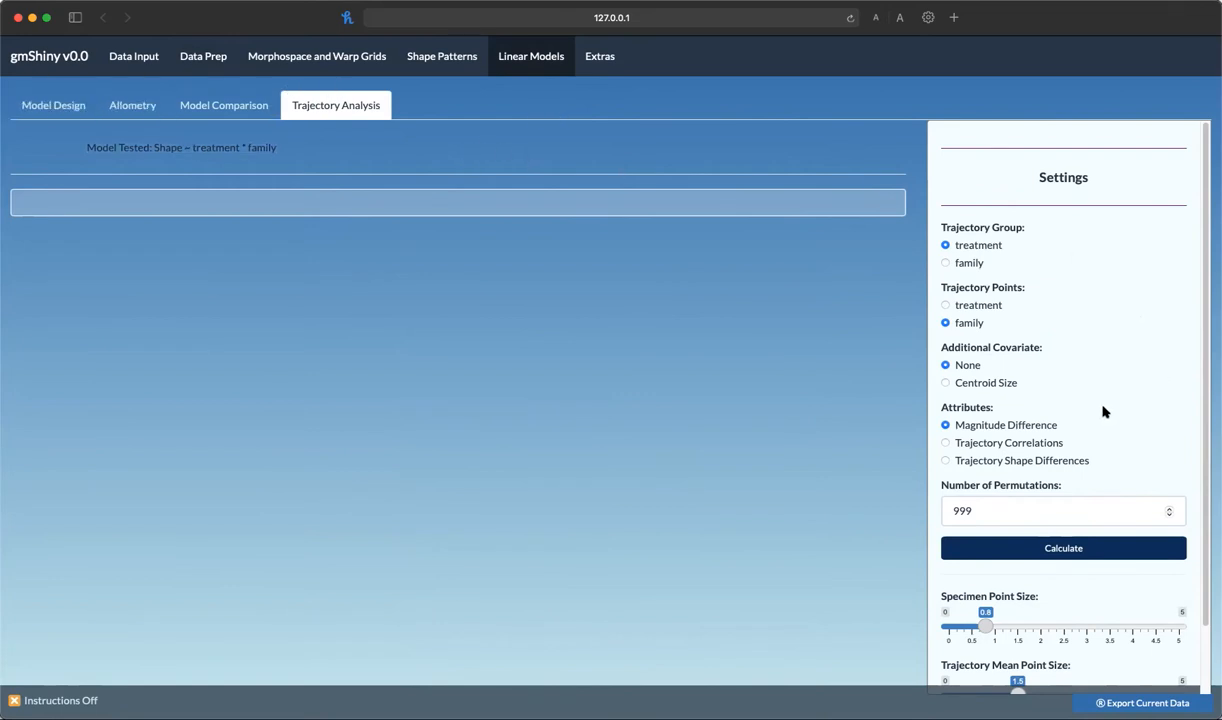
scroll(1098, 415, down, 2)
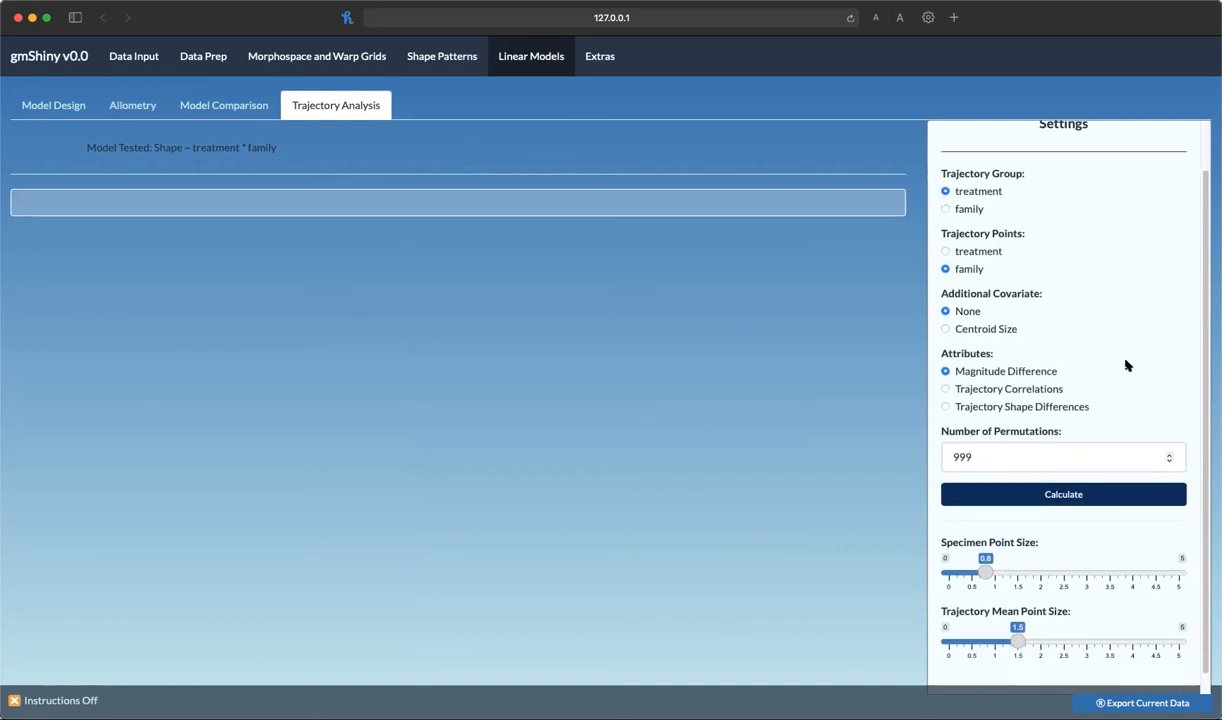
click(1068, 495)
scroll(1095, 357, up, 2)
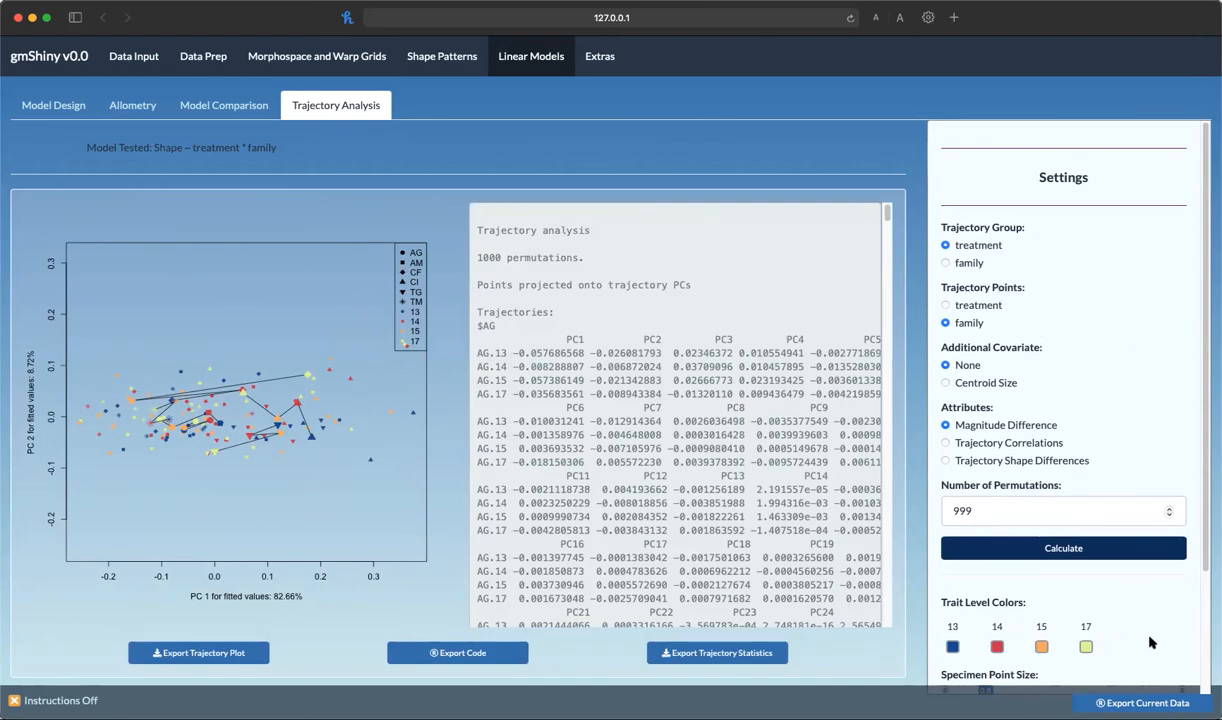
Examine the trait level colours and scroll through the trajectory path distance statistics
scroll(1150, 641, down, 1)
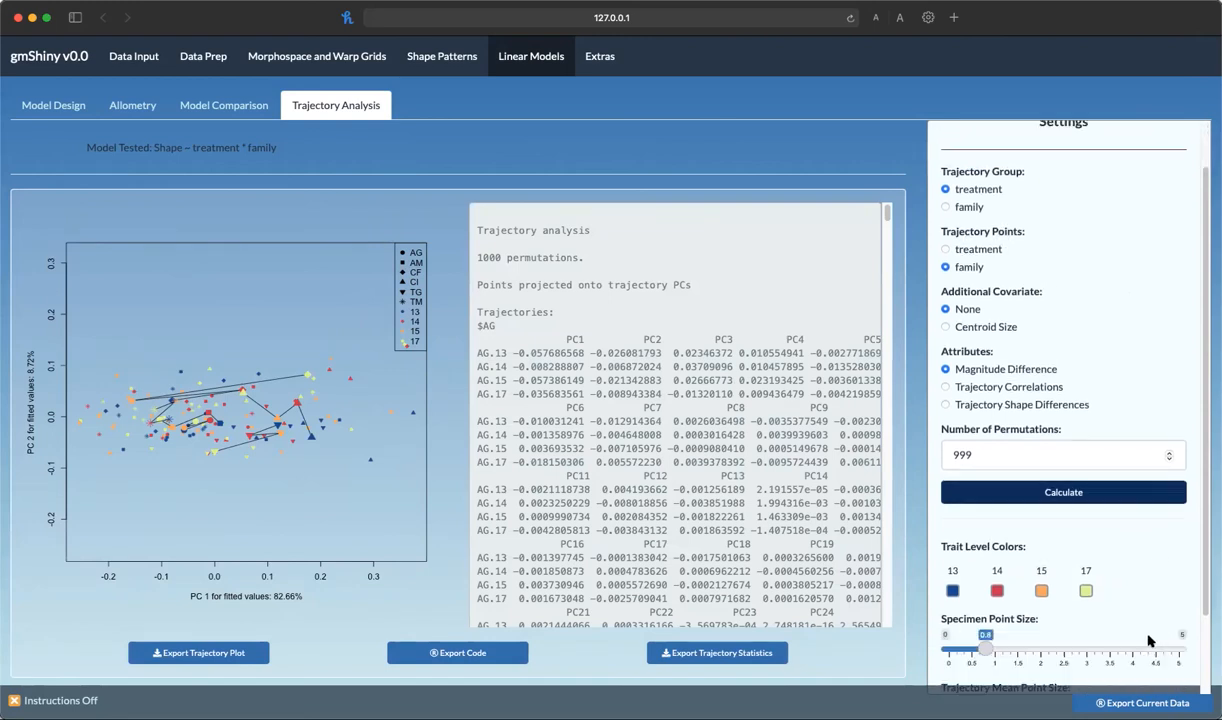
click(952, 595)
click(911, 571)
scroll(1155, 571, down, 2)
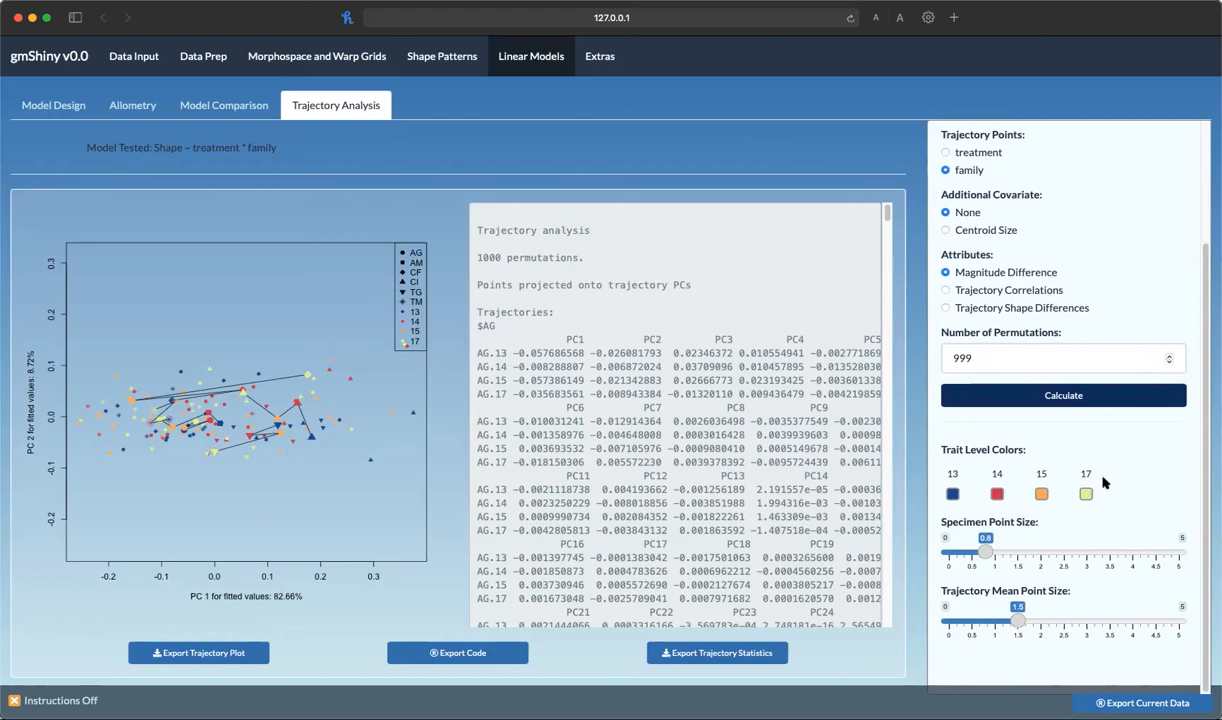
scroll(737, 375, down, 15)
scroll(737, 375, down, 15)
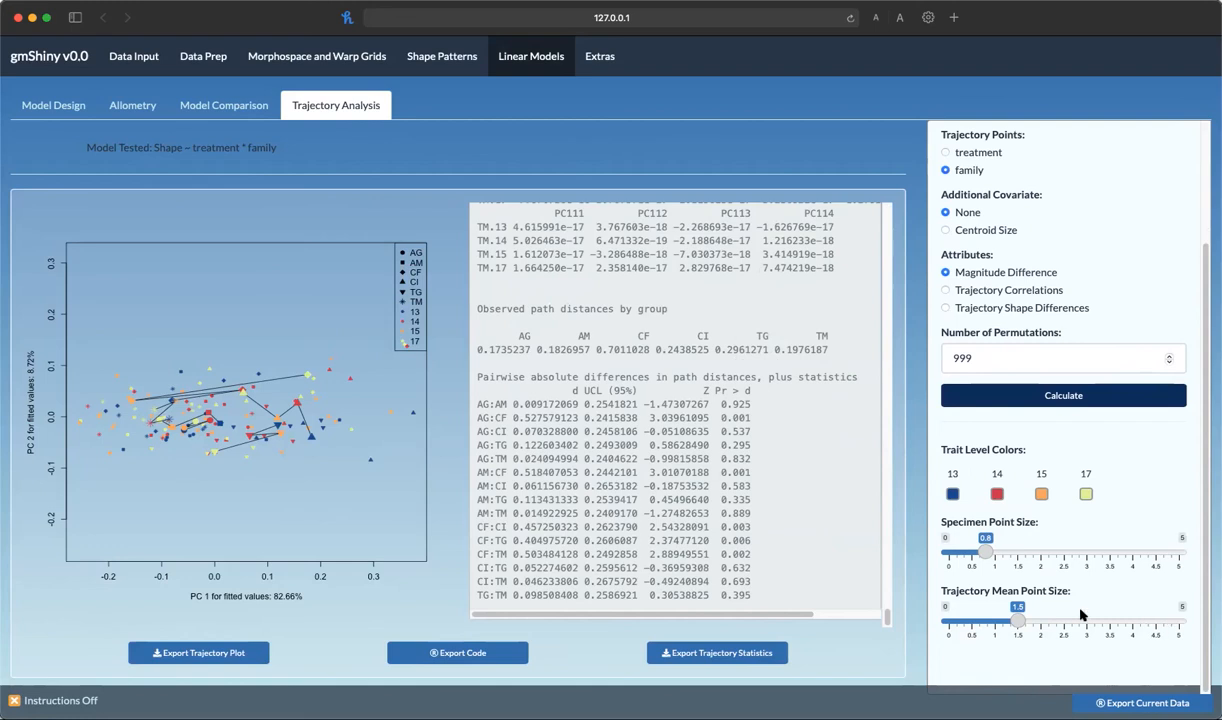
scroll(1058, 587, up, 3)
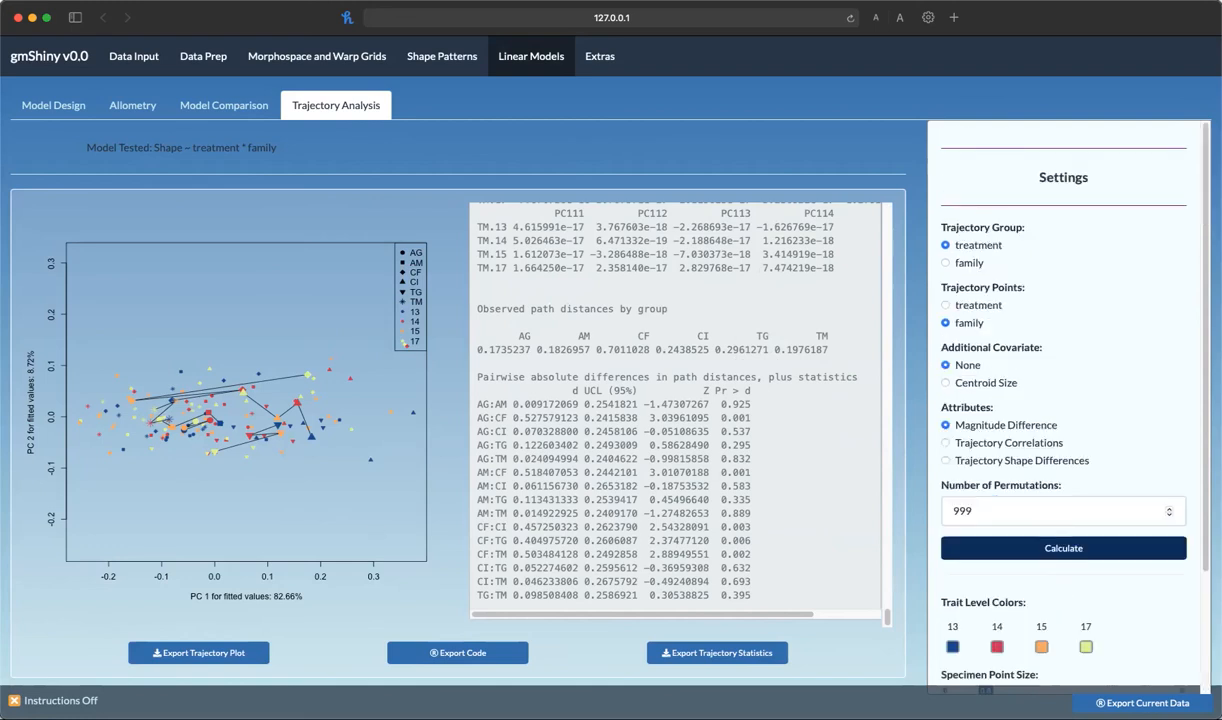
Clear all inputs, upload a new trait file and select both its Sex and Pop columns
click(133, 57)
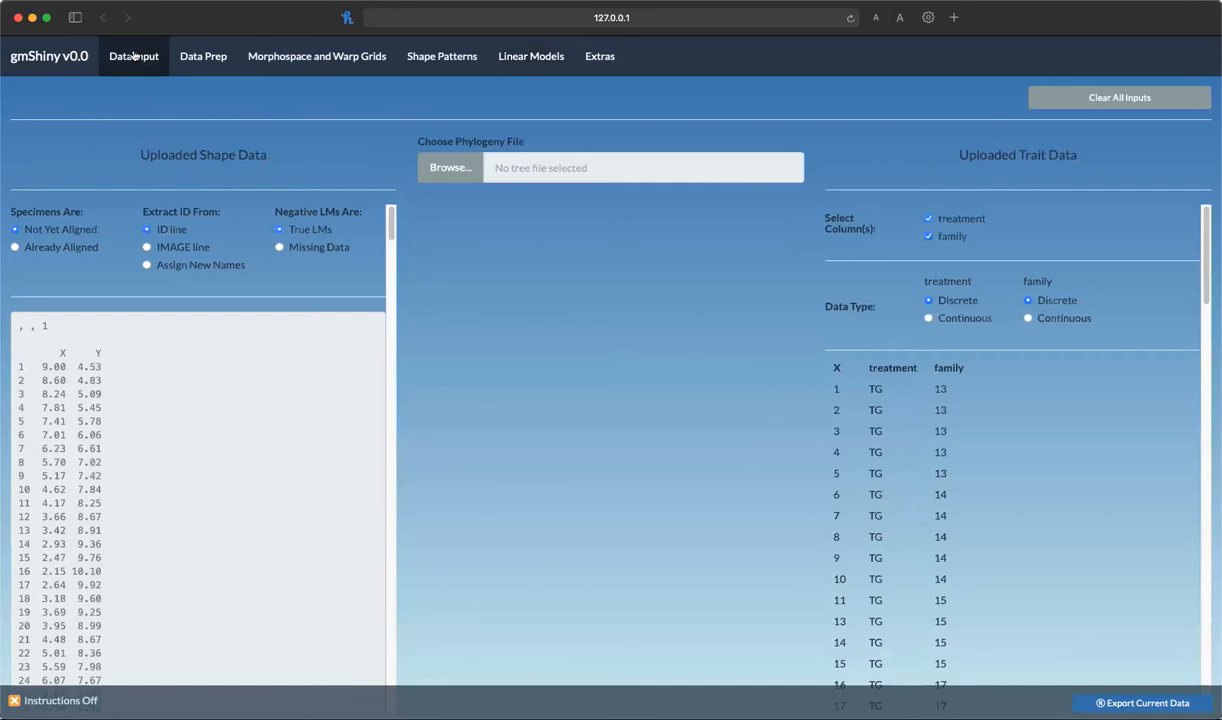
click(1091, 100)
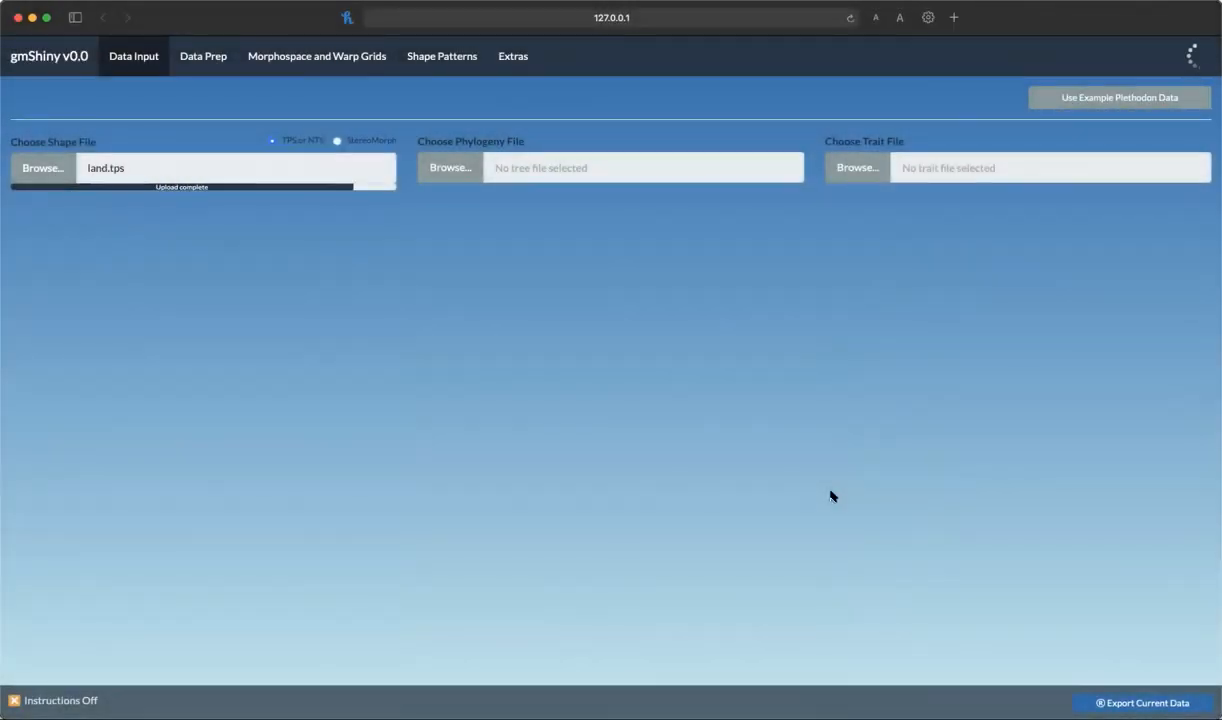
click(848, 168)
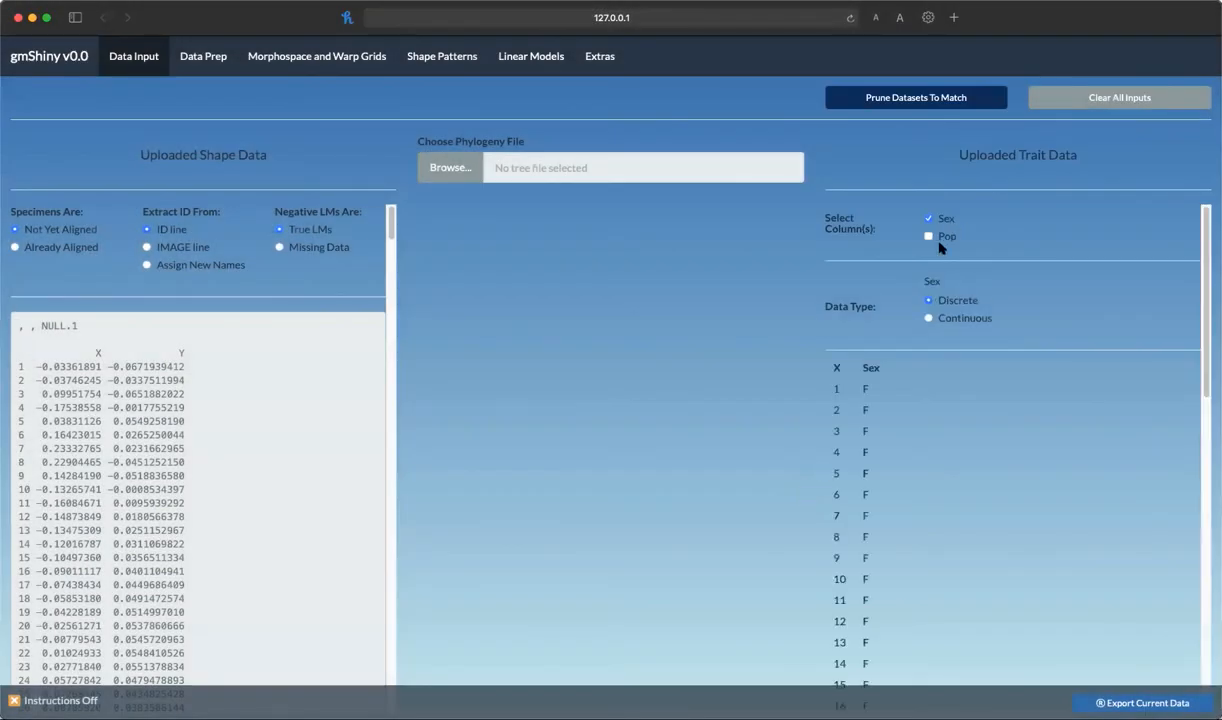
click(945, 240)
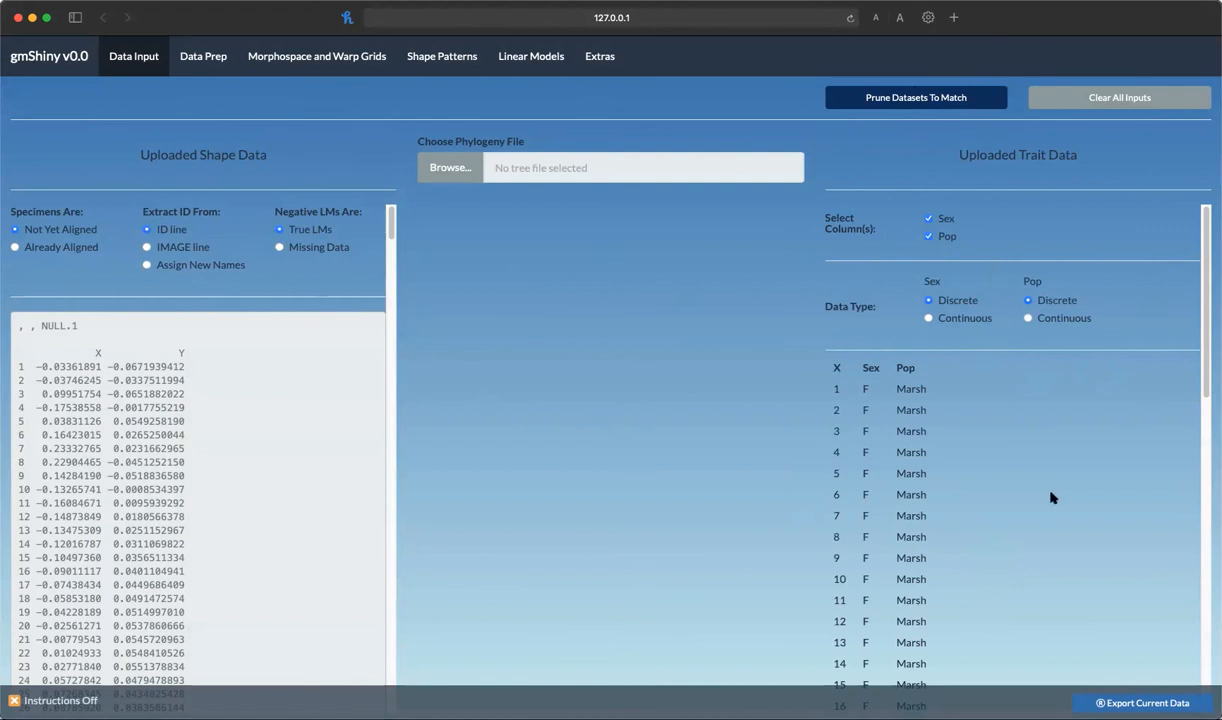
Set specimen IDs to Assign New Names and scroll through the uploaded shape and trait data
drag(42, 325, 89, 323)
click(117, 338)
scroll(166, 490, down, 10)
scroll(166, 490, up, 10)
click(180, 265)
scroll(180, 519, down, 5)
scroll(181, 519, down, 15)
scroll(181, 518, up, 20)
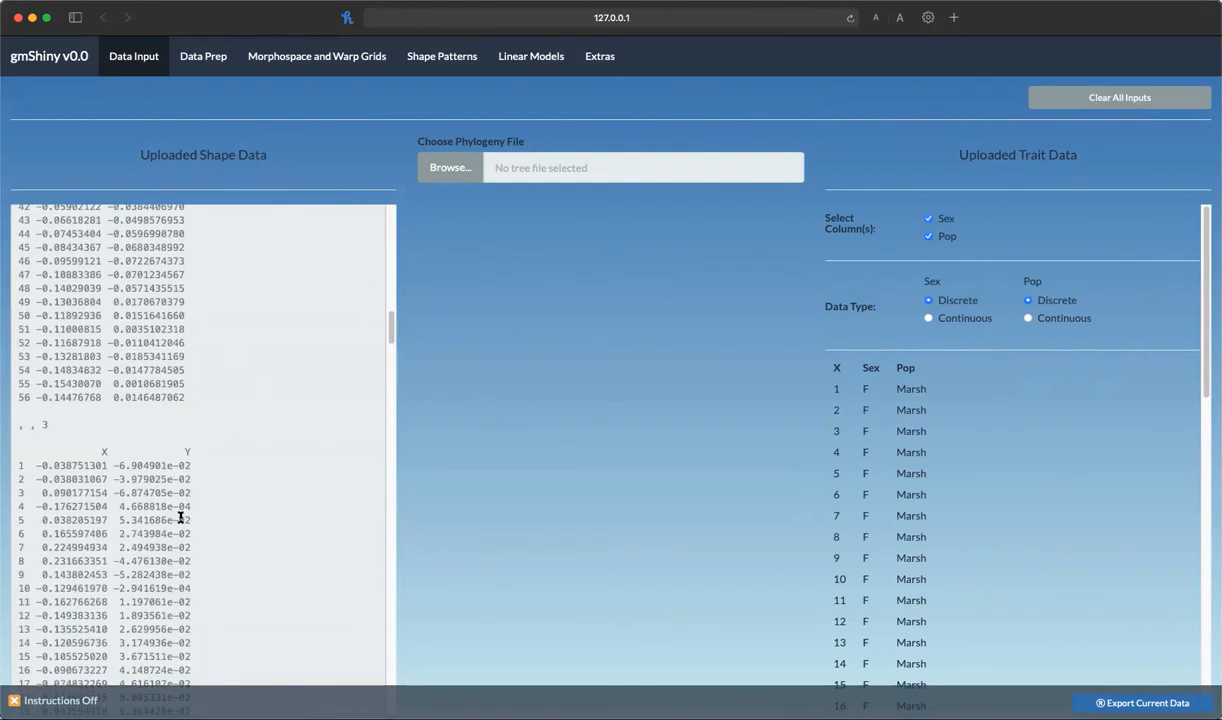
scroll(1023, 485, down, 10)
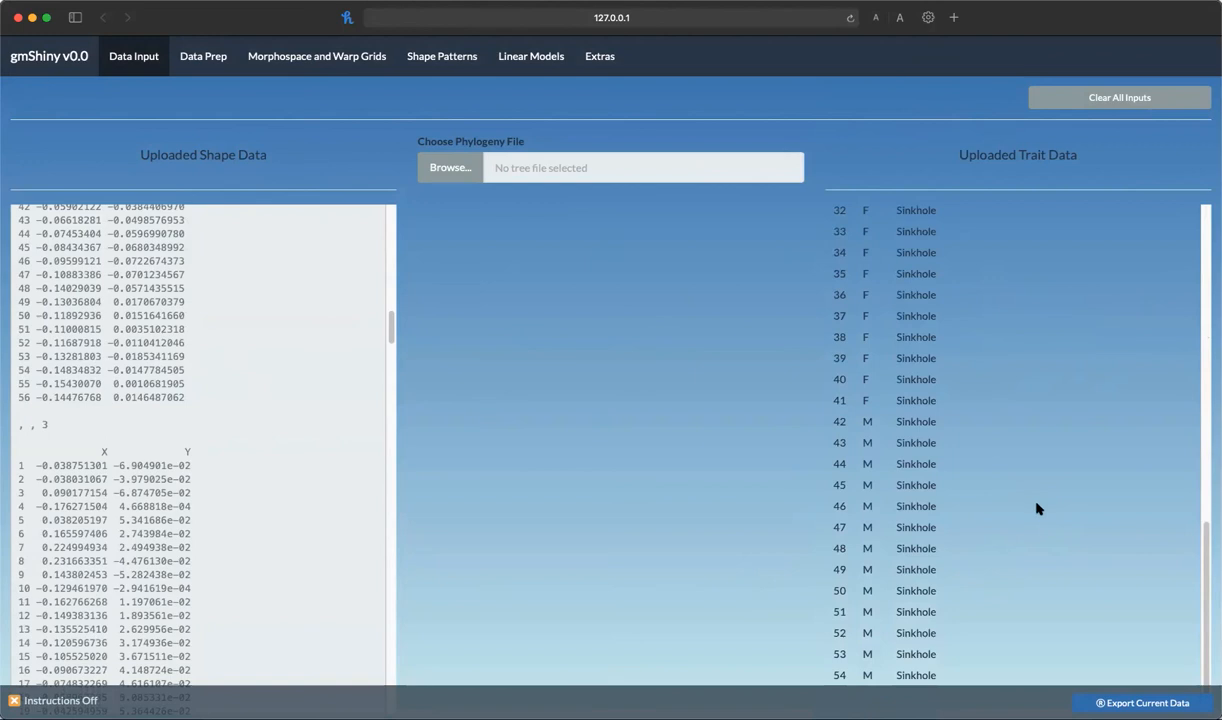
scroll(1036, 507, up, 12)
scroll(243, 510, up, 20)
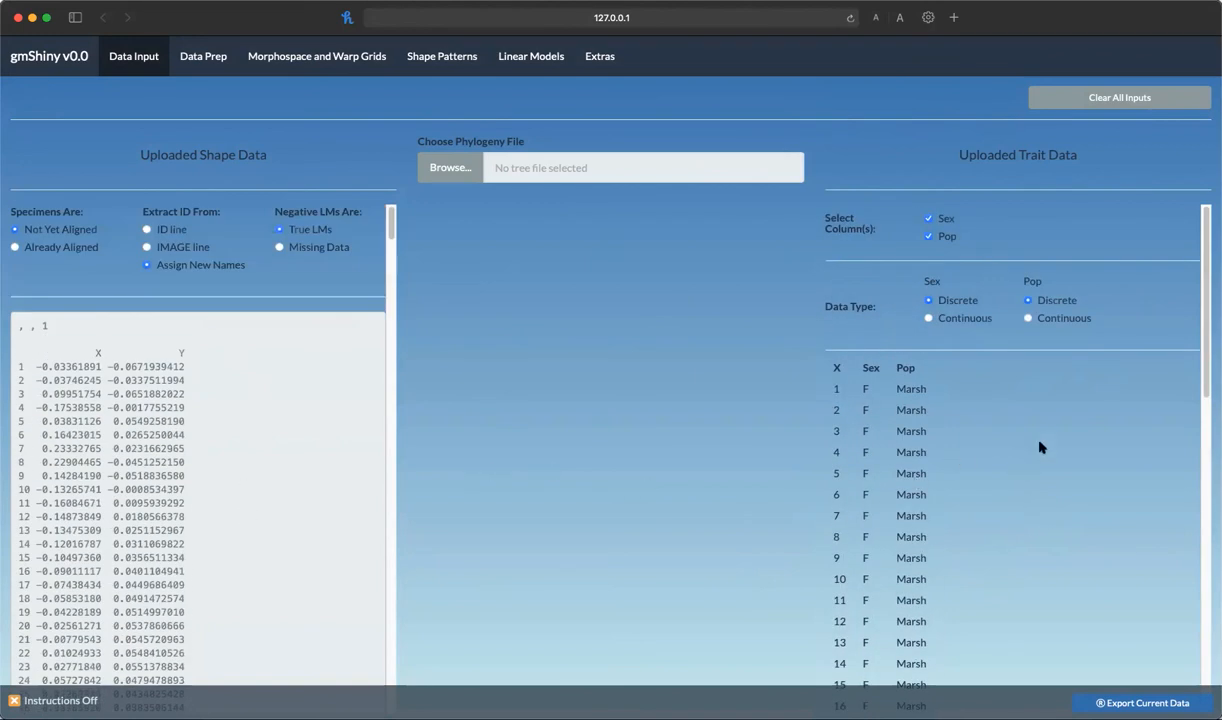
Run Generalized Procrustes Alignment on the new landmark dataset
click(207, 64)
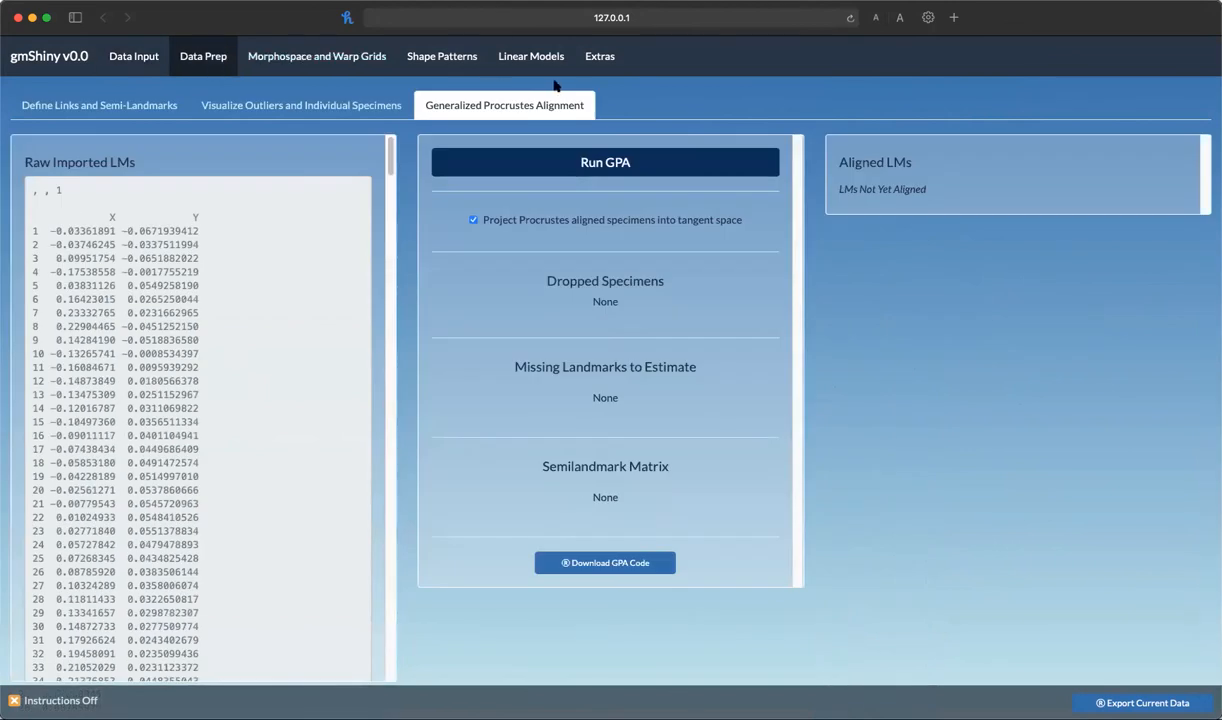
click(589, 166)
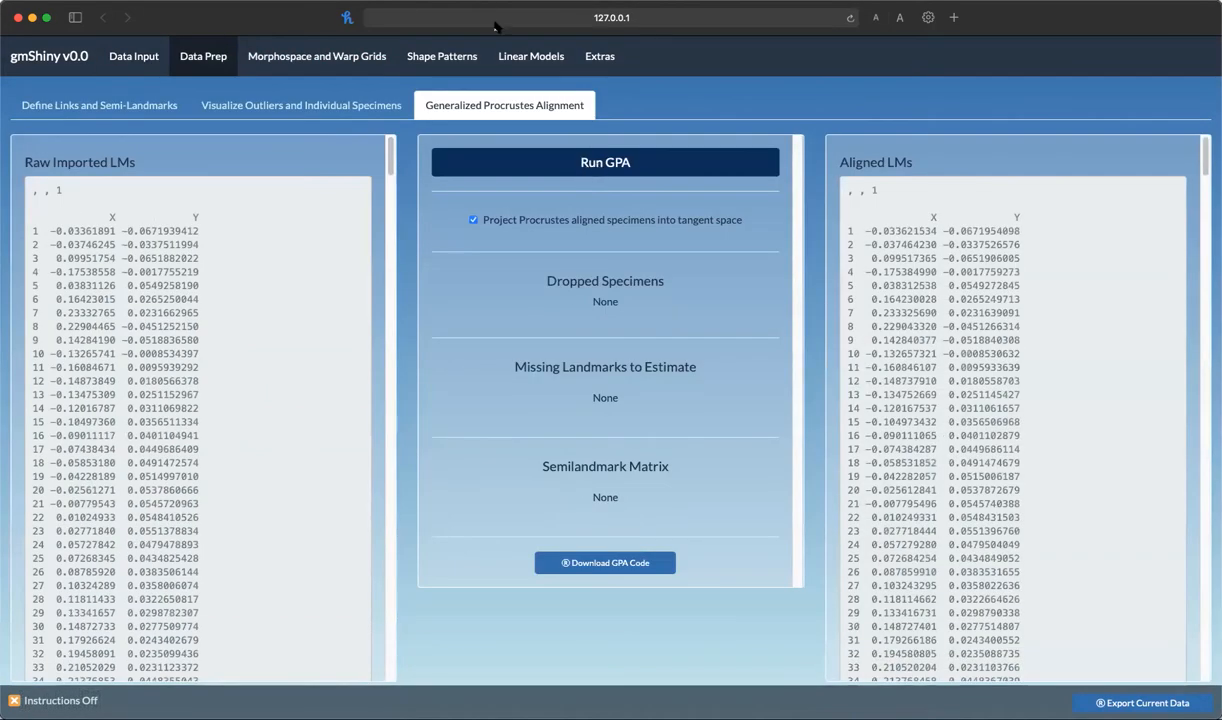
Run a trajectory analysis with Sex as the trajectory group and Pop as trajectory points
click(529, 56)
click(336, 105)
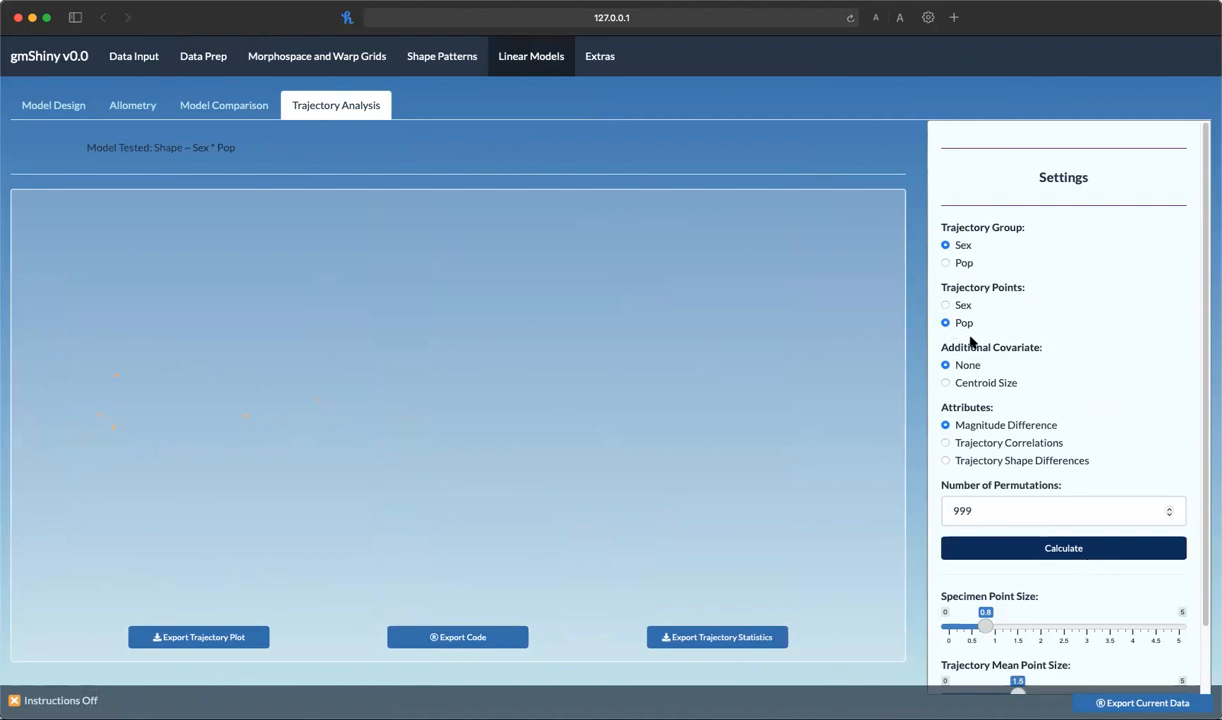
click(1080, 549)
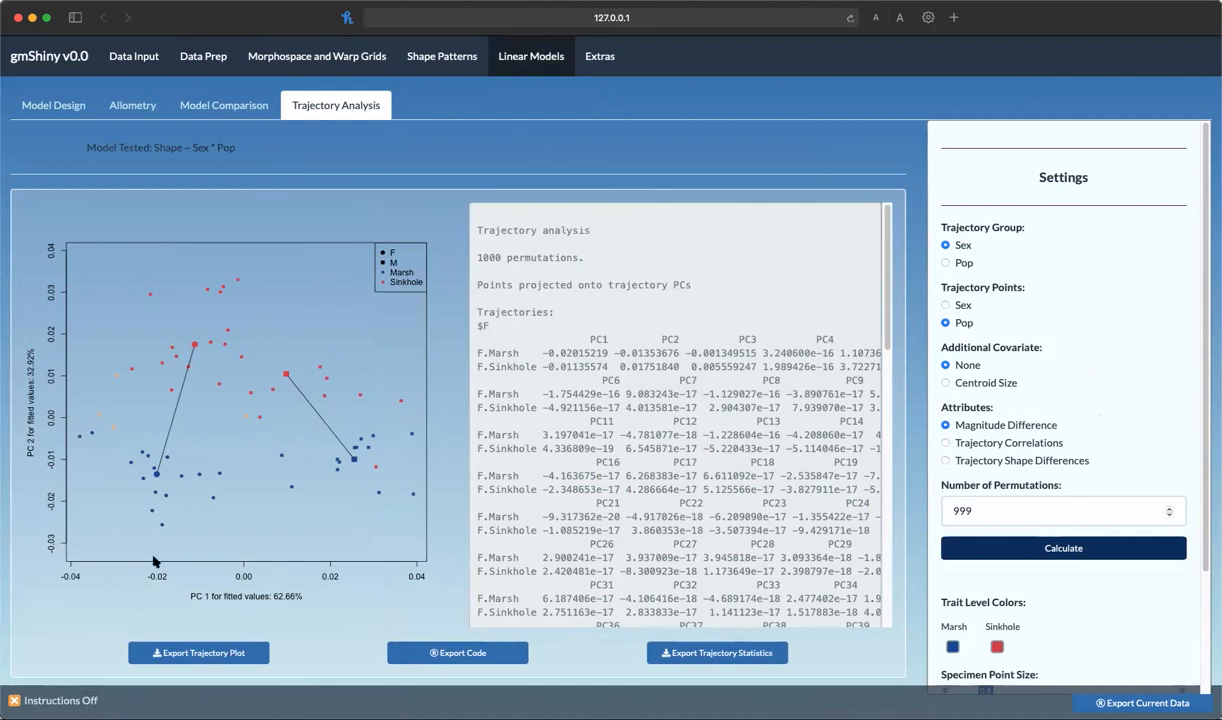
Try to recalculate the trajectory analysis with Pop as the trajectory group
click(947, 263)
click(1082, 550)
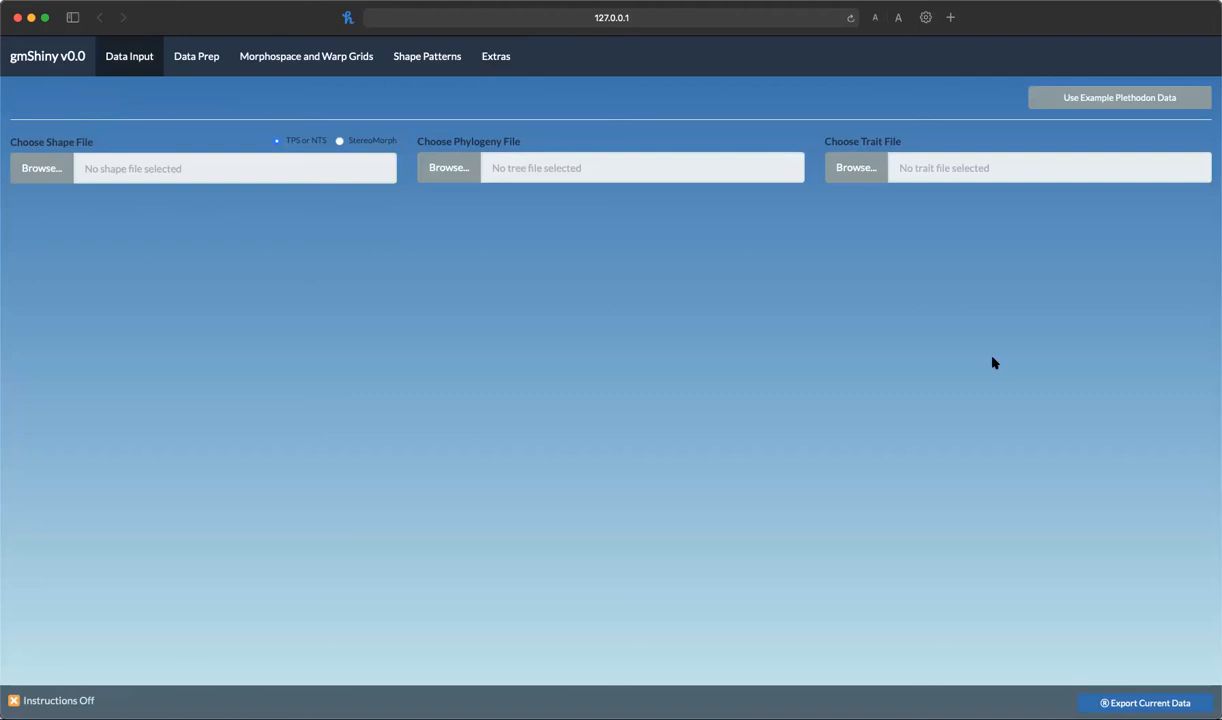
Browse the Extras section's tutorials, news and citation information
click(493, 56)
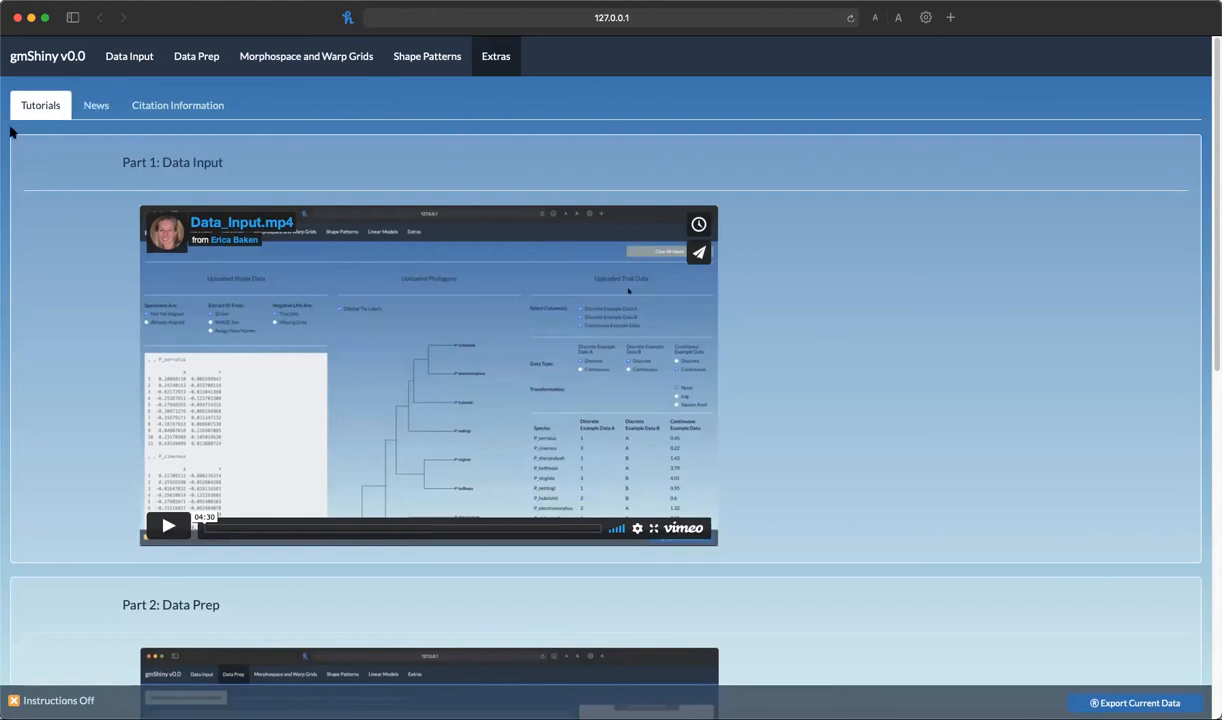
click(95, 107)
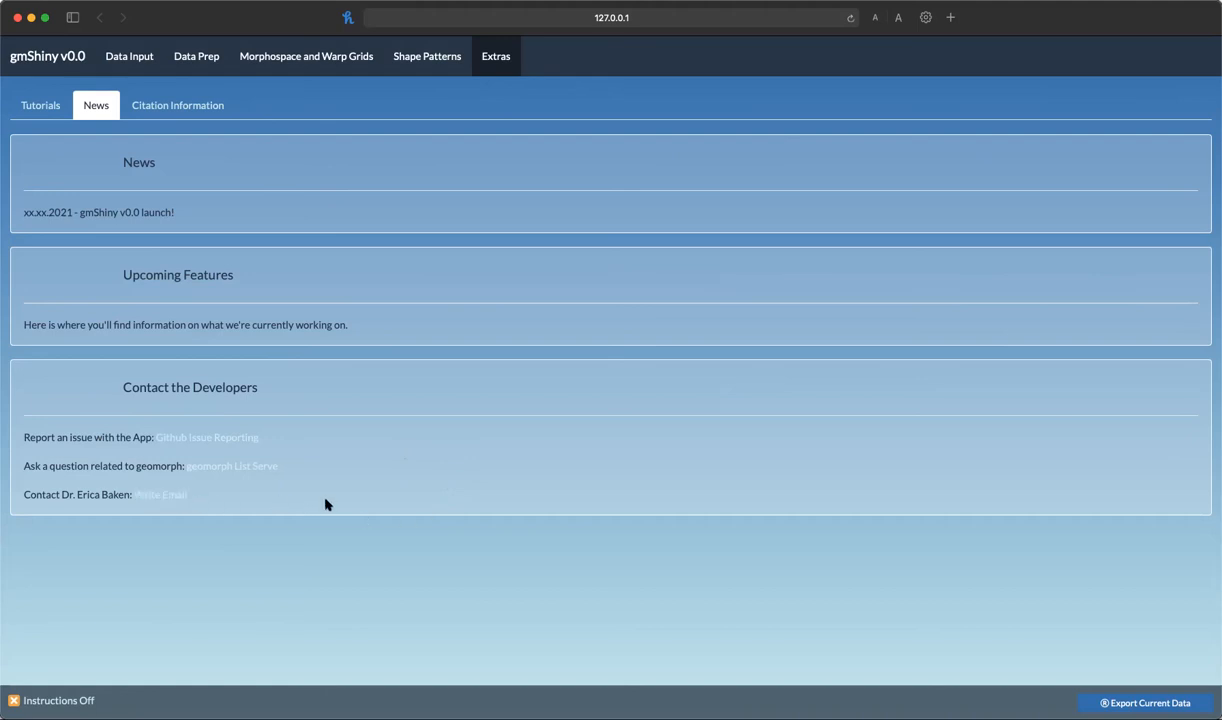
click(218, 112)
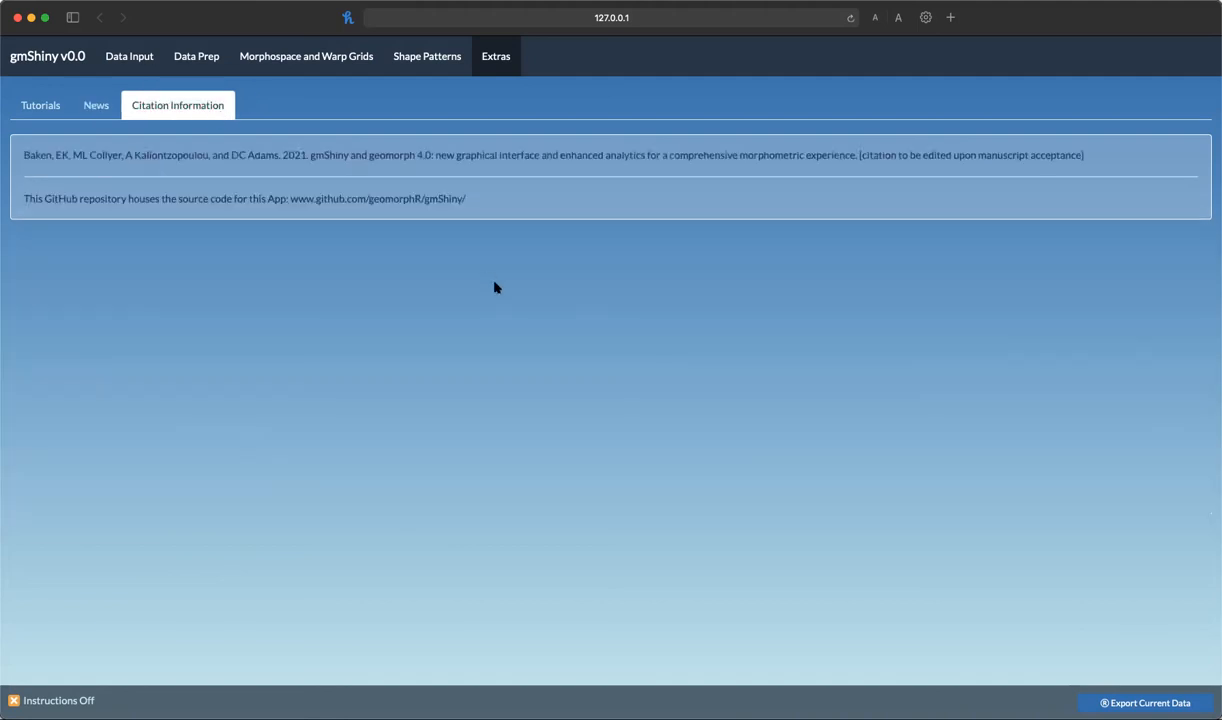